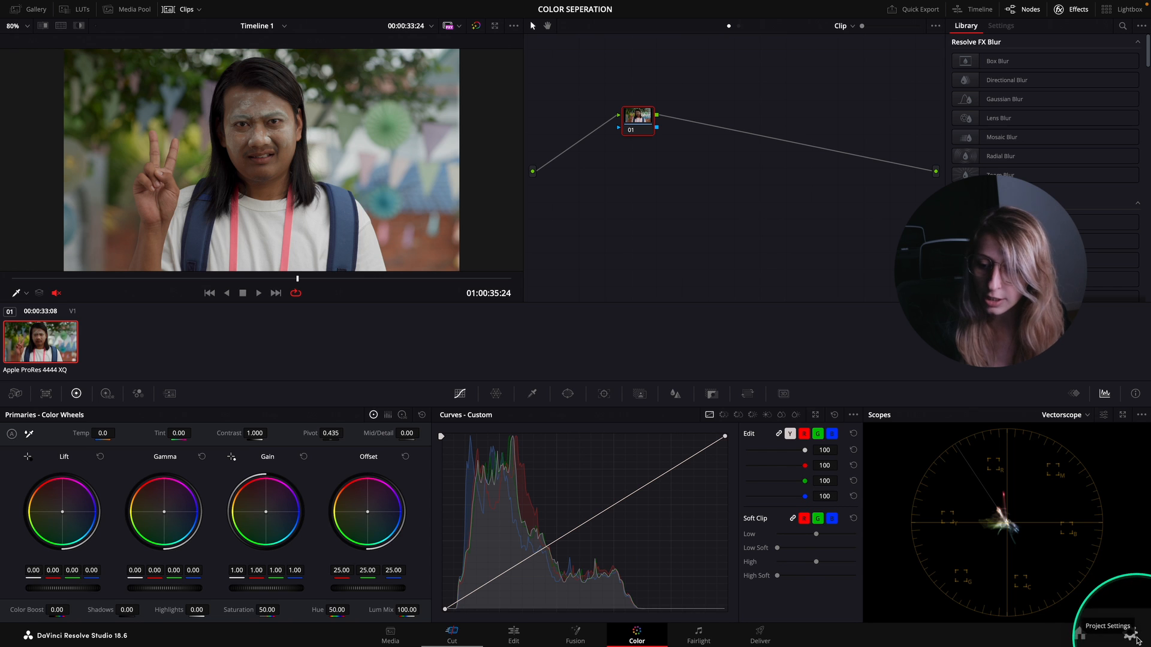
Review the colour management section of the project settings and leave it without saving
left_click(1132, 639)
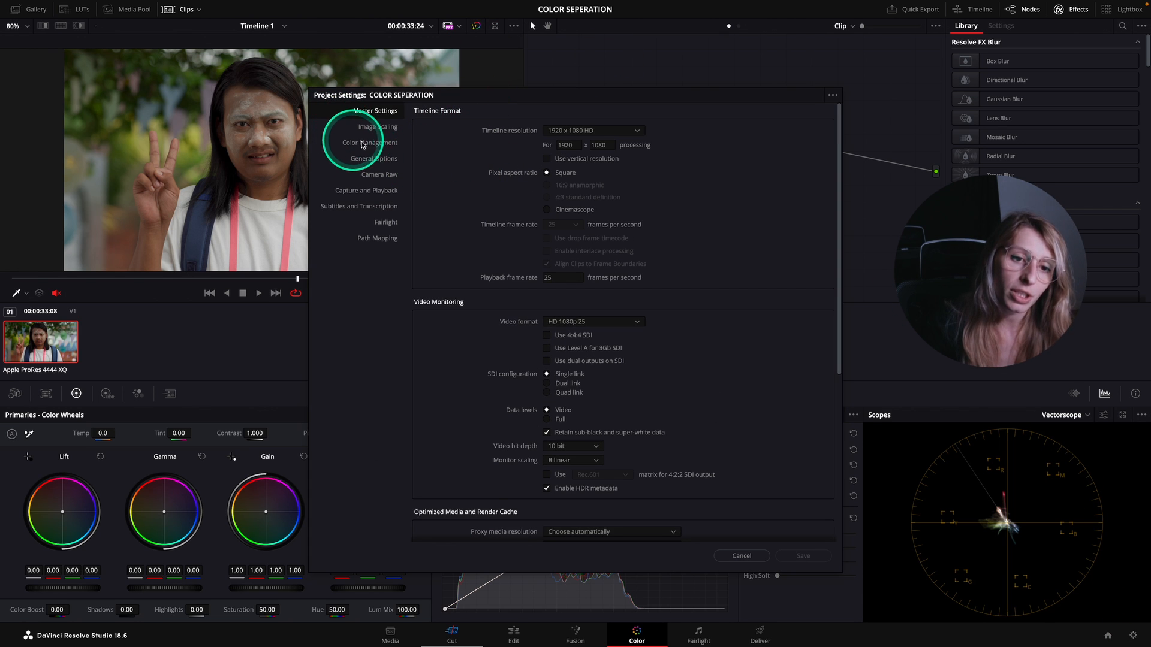
left_click(381, 144)
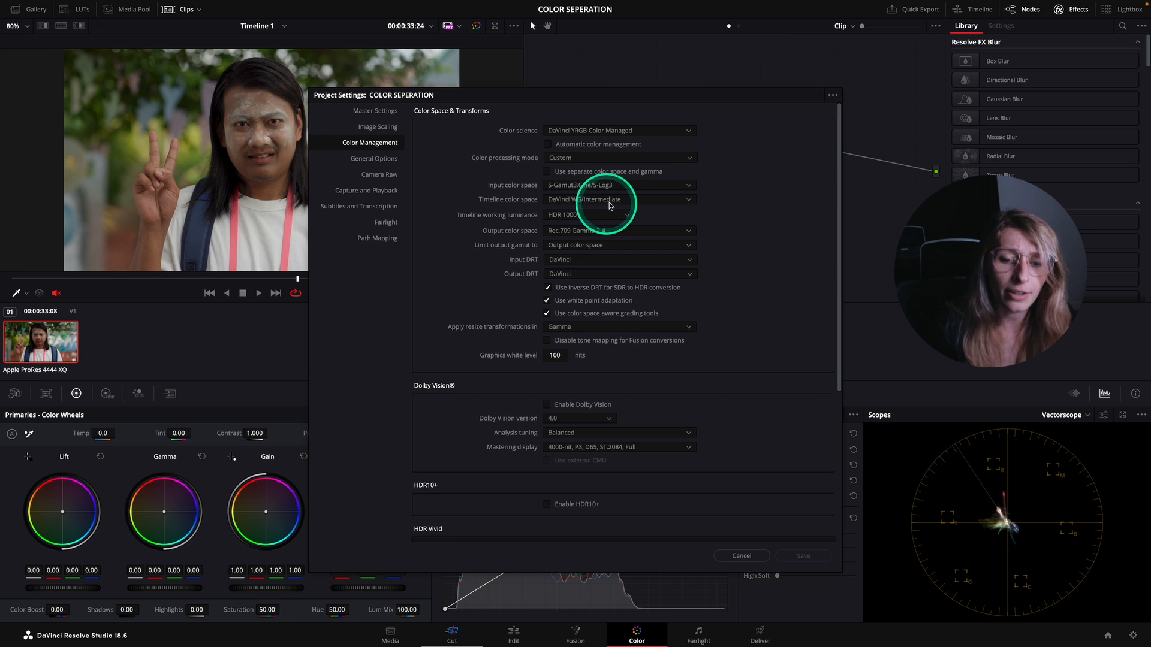
left_click(746, 556)
Reposition the first node in the node graph and label it as the split-tone node
left_click_drag(647, 117, 684, 146)
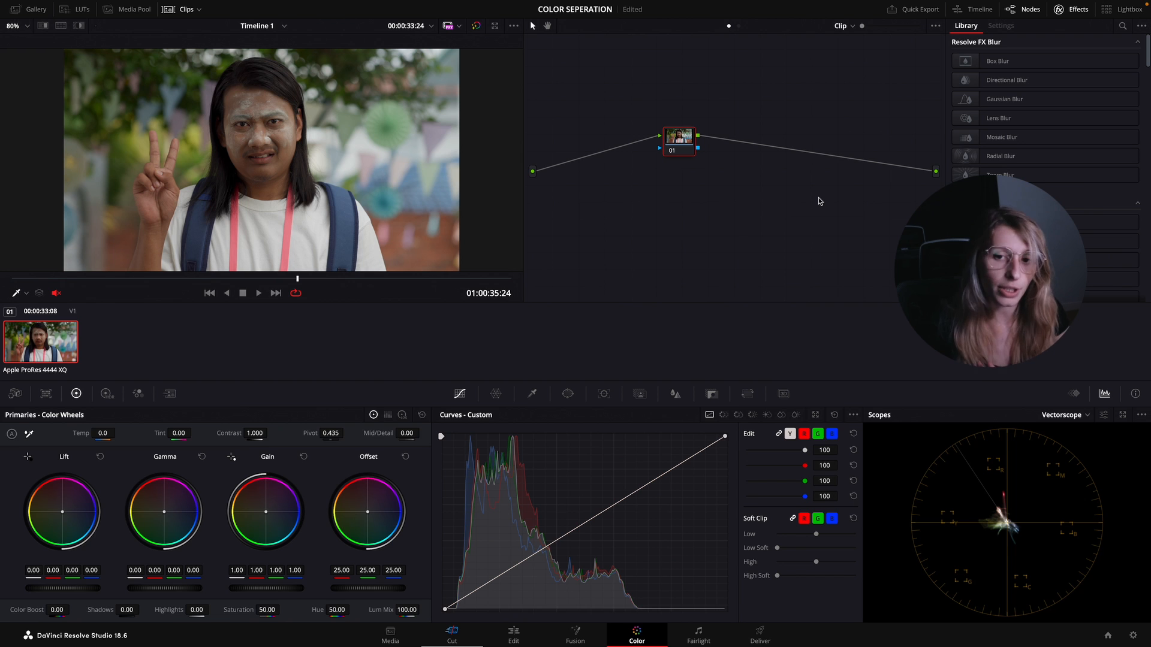
mouse_move(681, 142)
left_mouse_down()
mouse_move(681, 119)
mouse_move(666, 131)
left_mouse_up()
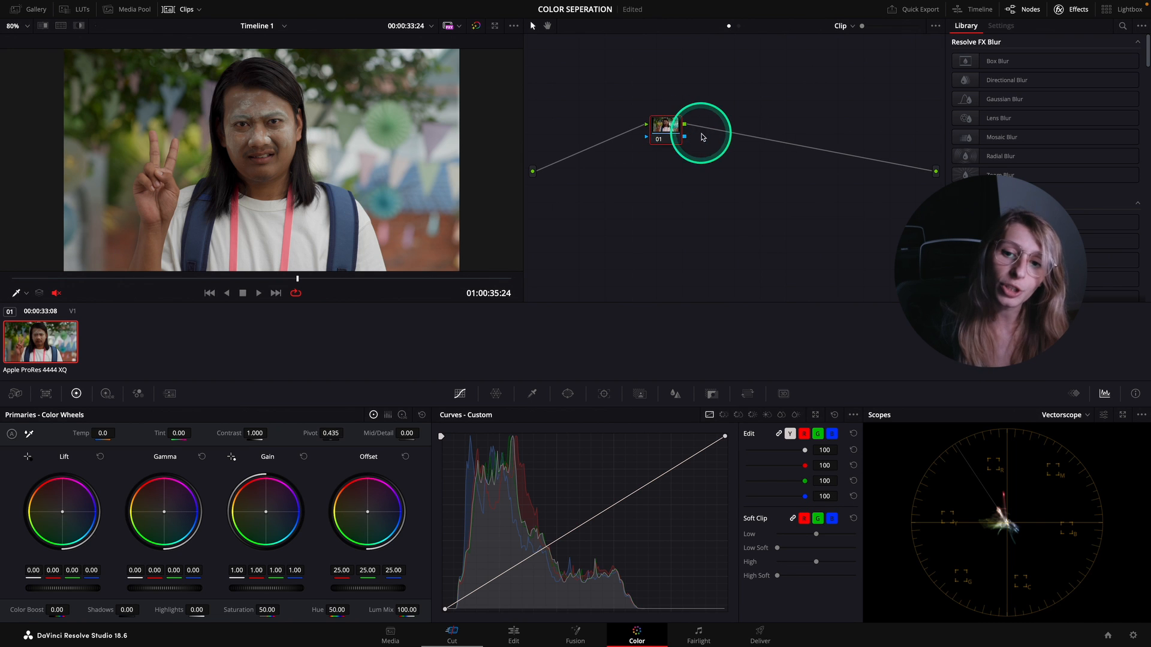
right_click(669, 126)
left_click(704, 134)
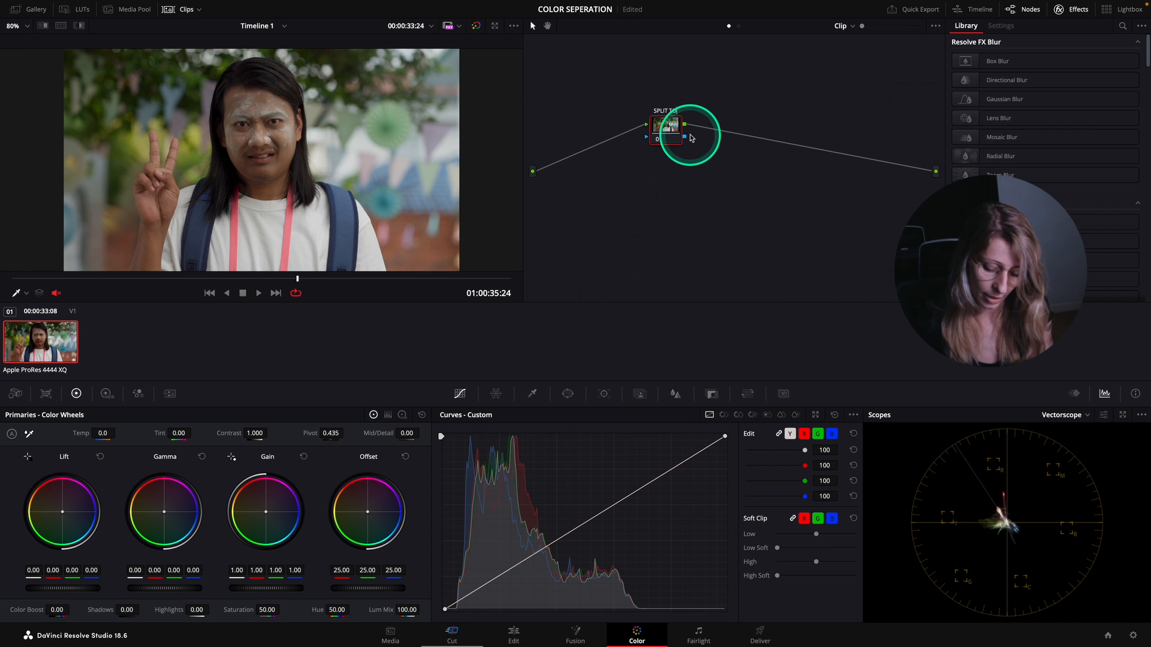
left_click_drag(690, 139, 695, 149)
Expand the custom curves into a large floating window and place it beside the viewer below the node
left_click(815, 415)
left_click_drag(416, 185, 756, 229)
mouse_move(528, 330)
left_mouse_down()
mouse_move(514, 333)
mouse_move(565, 326)
mouse_move(537, 324)
left_mouse_up()
left_click_drag(649, 232, 551, 183)
Unlink the custom curve channels and isolate the red curve, keeping the floating window clear of the viewer
left_click(907, 202)
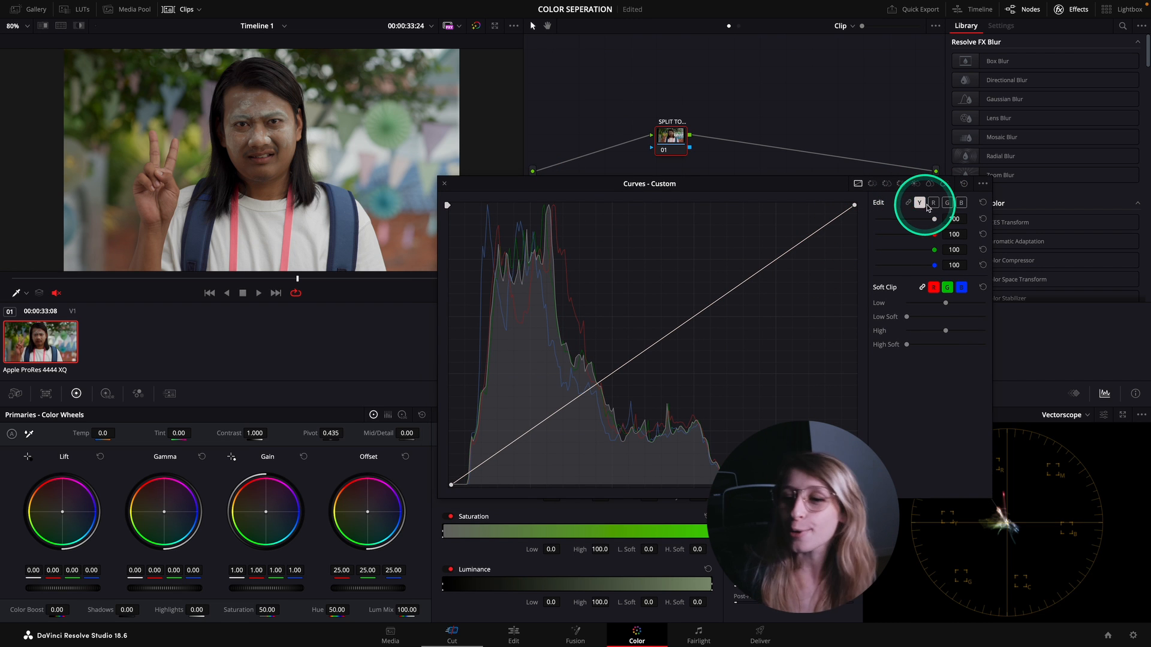
left_click(933, 202)
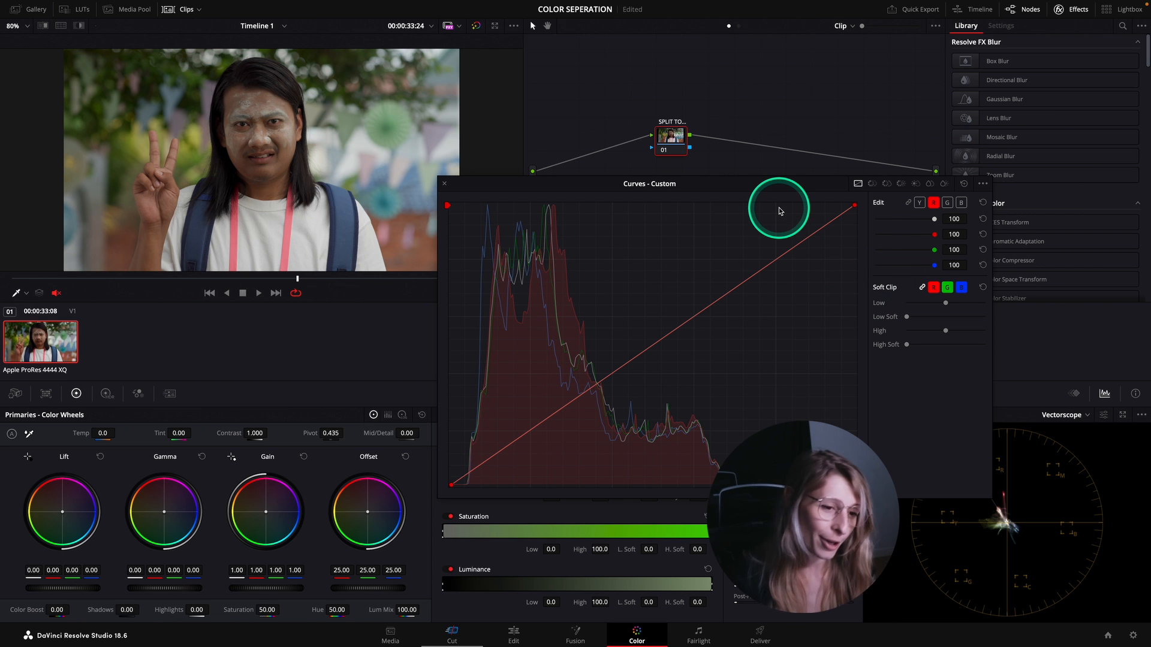
left_click_drag(690, 187, 781, 233)
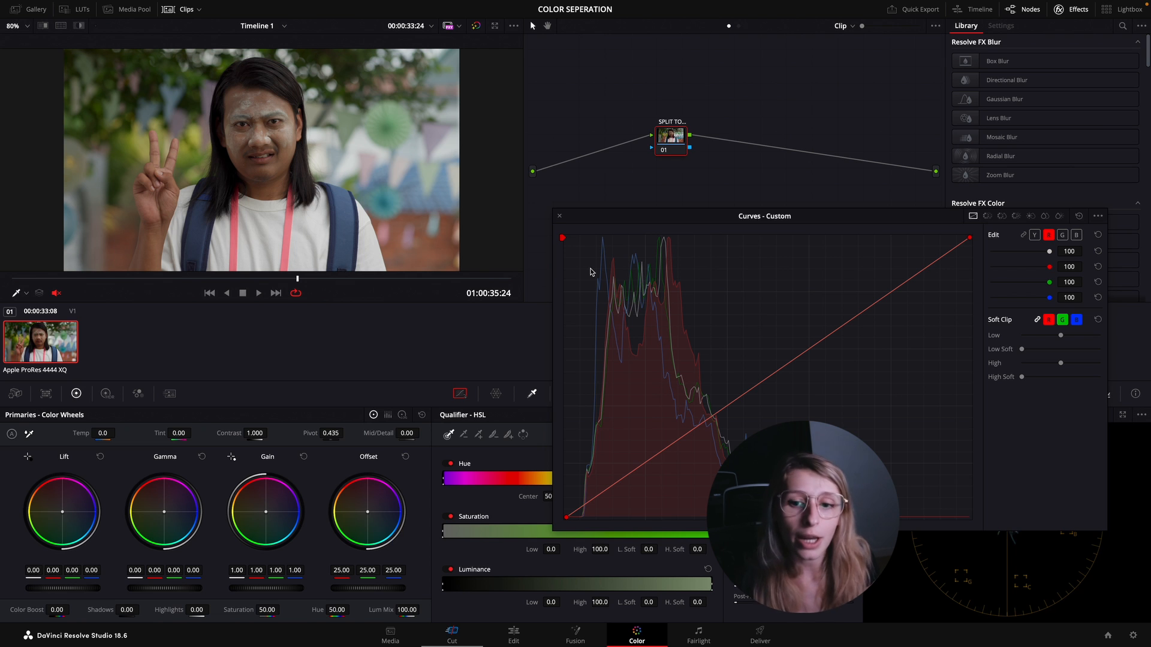
left_click_drag(663, 217, 568, 184)
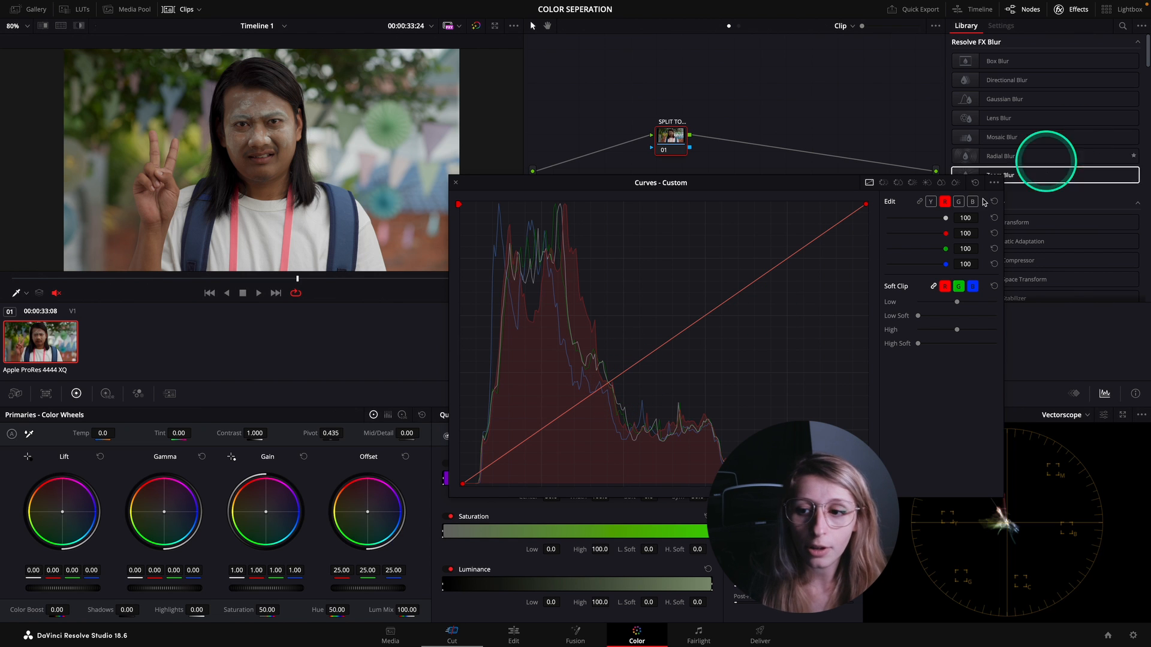
With the channels unlinked, anchor the red curve at its midtones and pull its shadows down to tint them teal
left_click(930, 201)
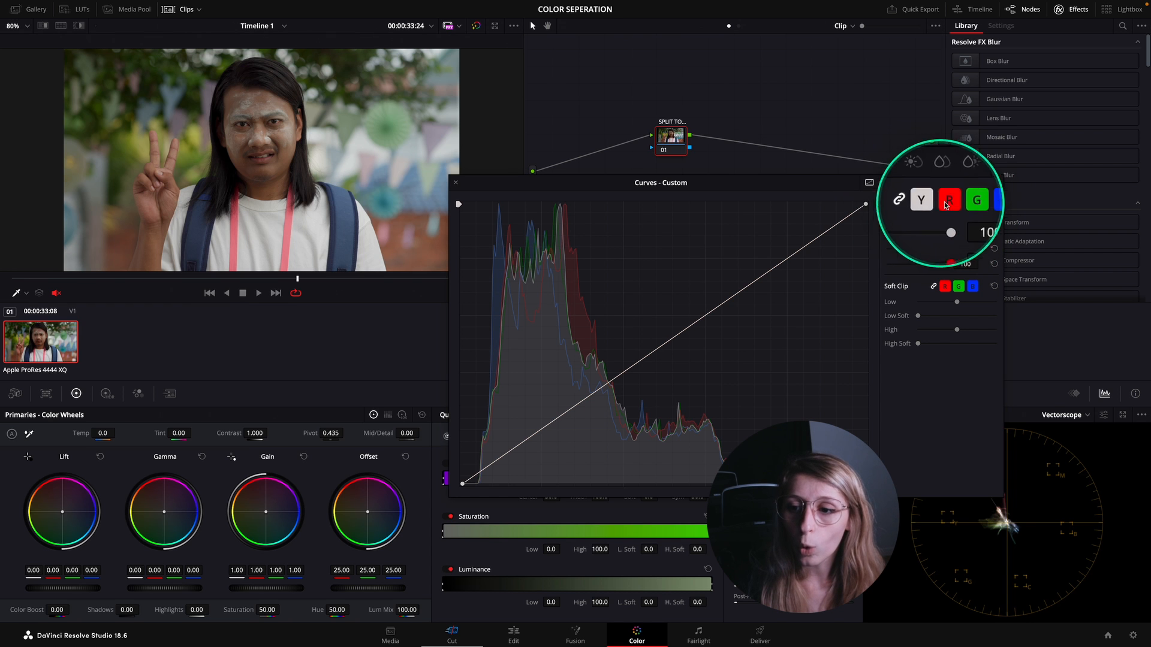
left_click(920, 202)
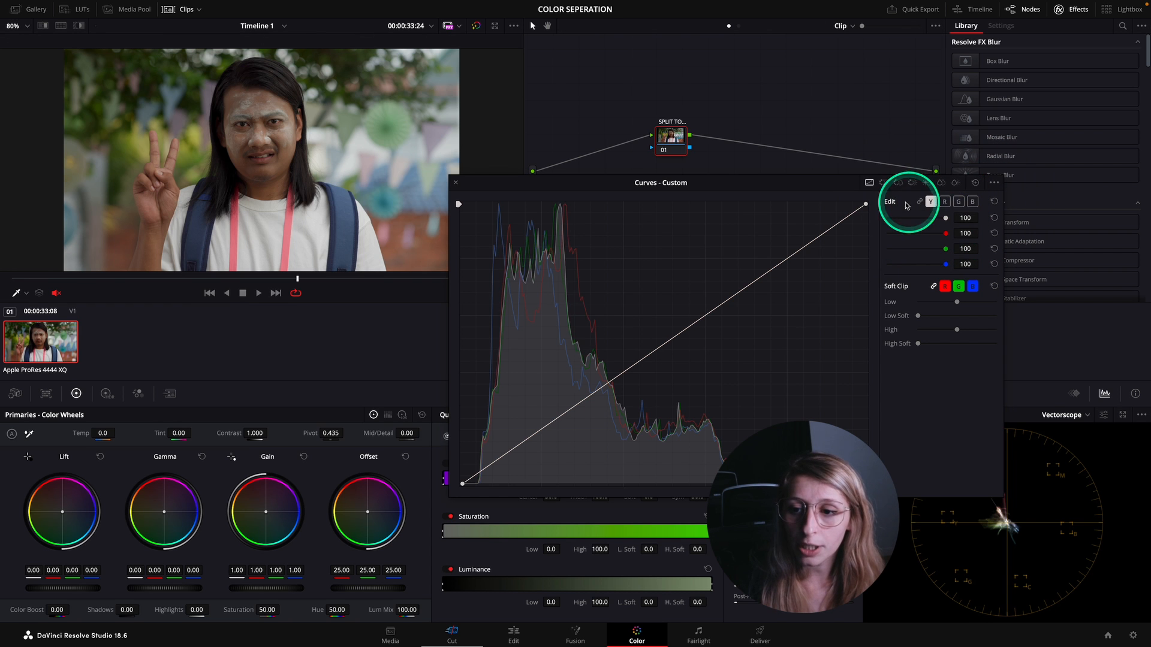
left_click(946, 204)
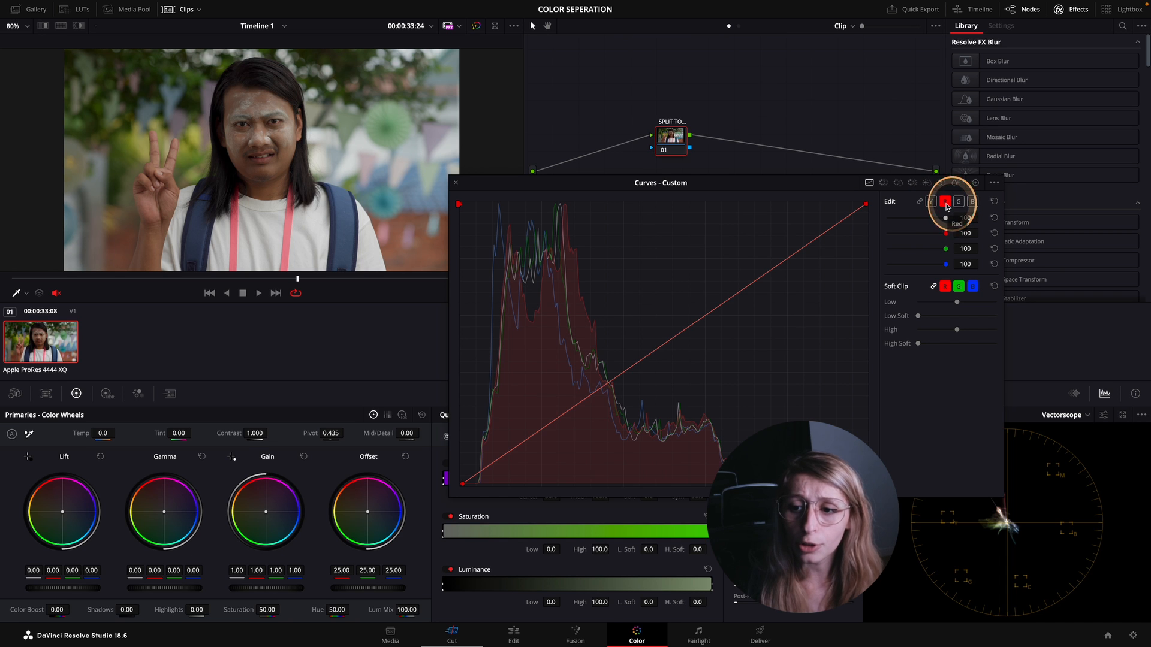
left_click(629, 371)
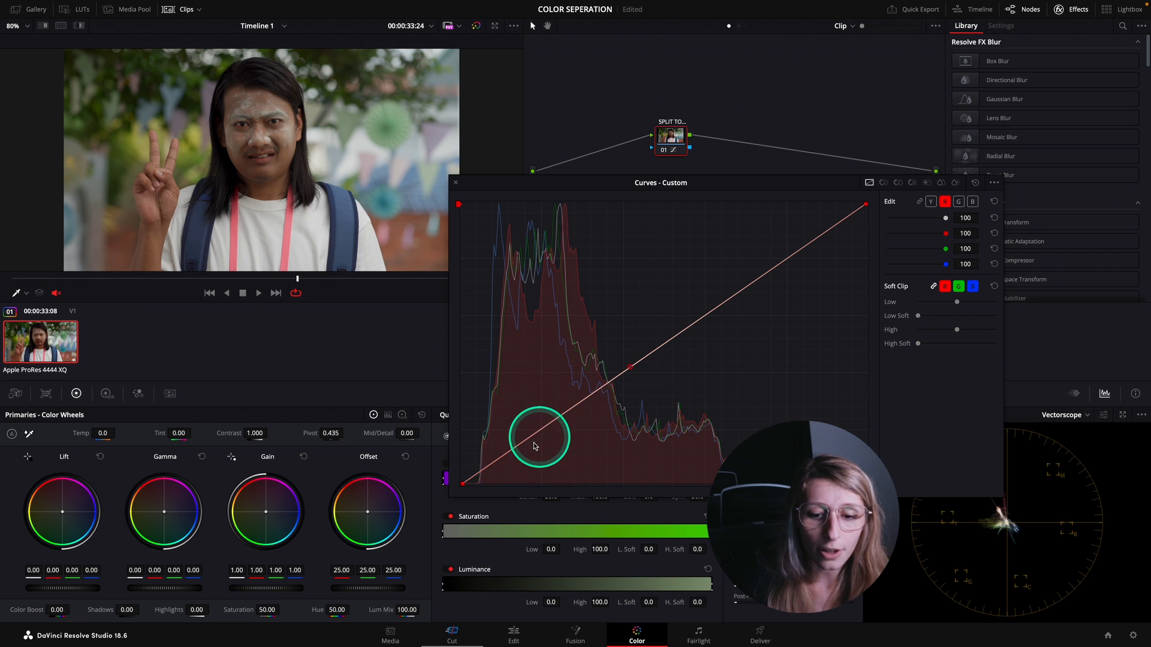
left_click(542, 430)
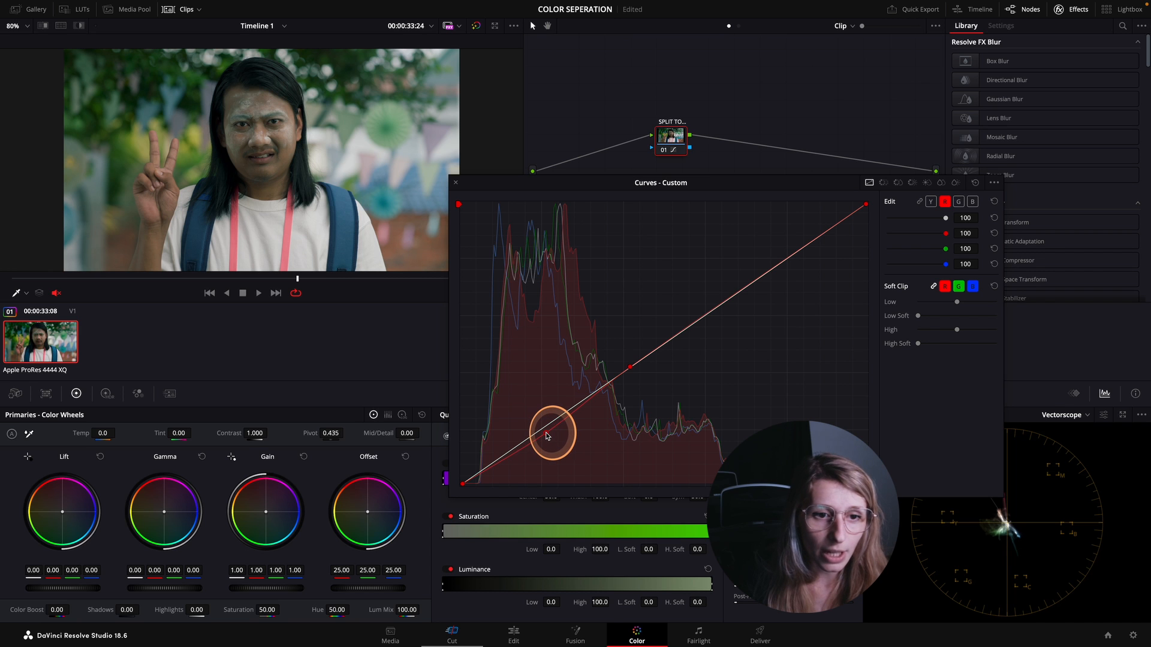
left_click_drag(544, 432, 552, 441)
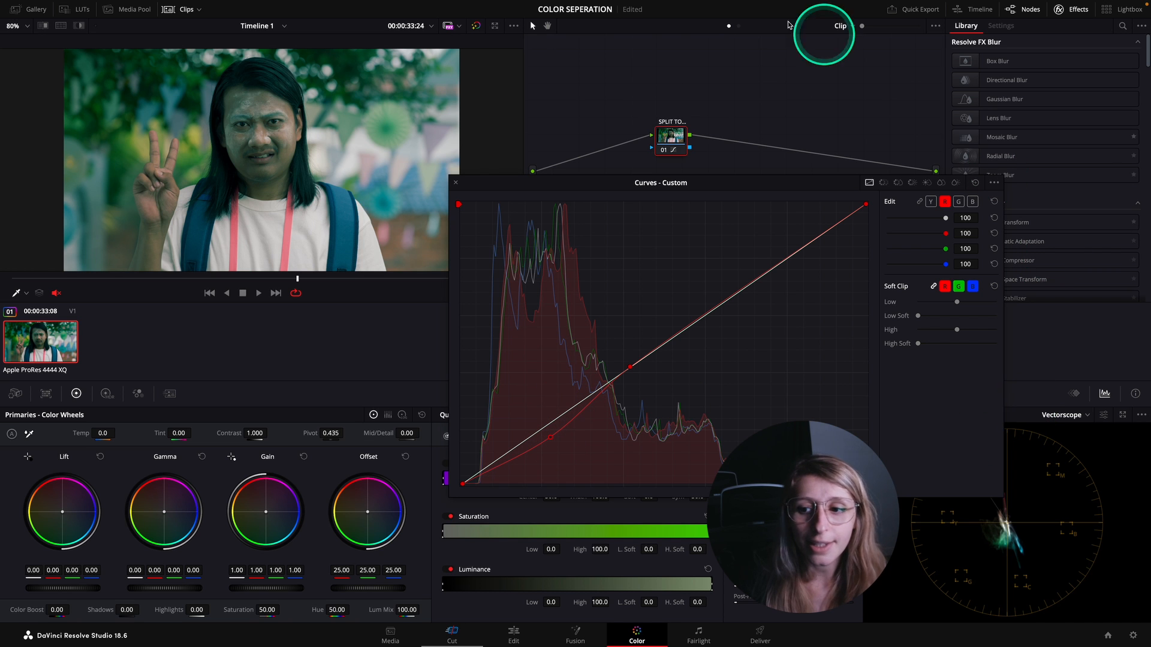
Isolate the green curve, anchor it near the midtones and lower its shadows slightly
left_click_drag(713, 185, 729, 184)
left_click(974, 201)
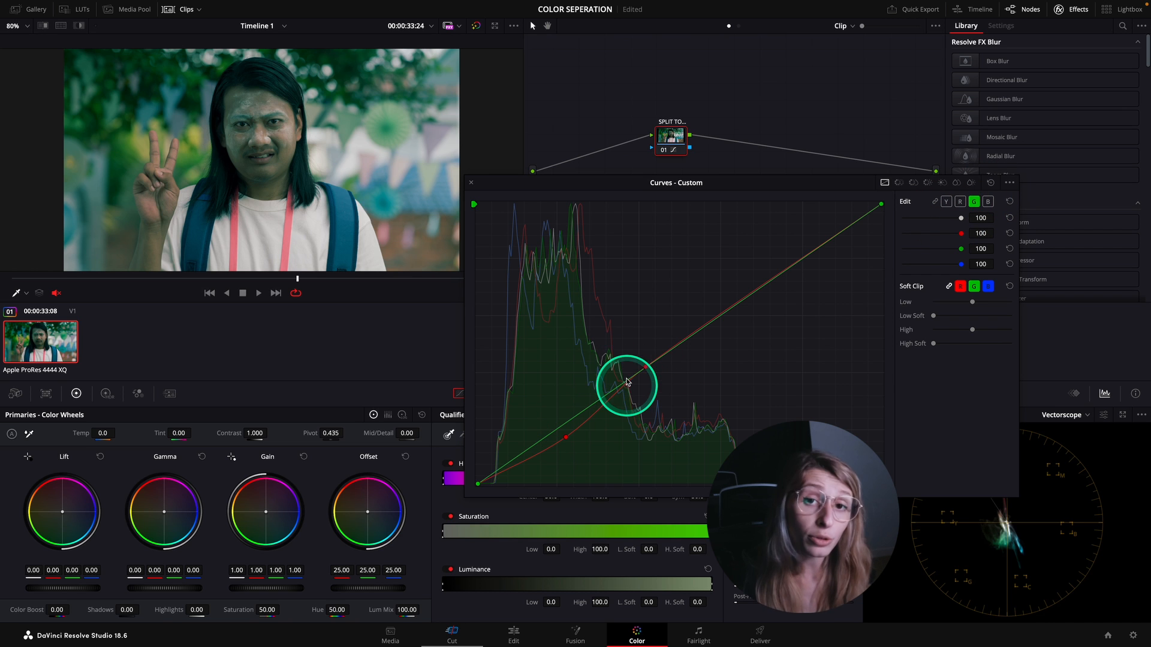
left_click(651, 364)
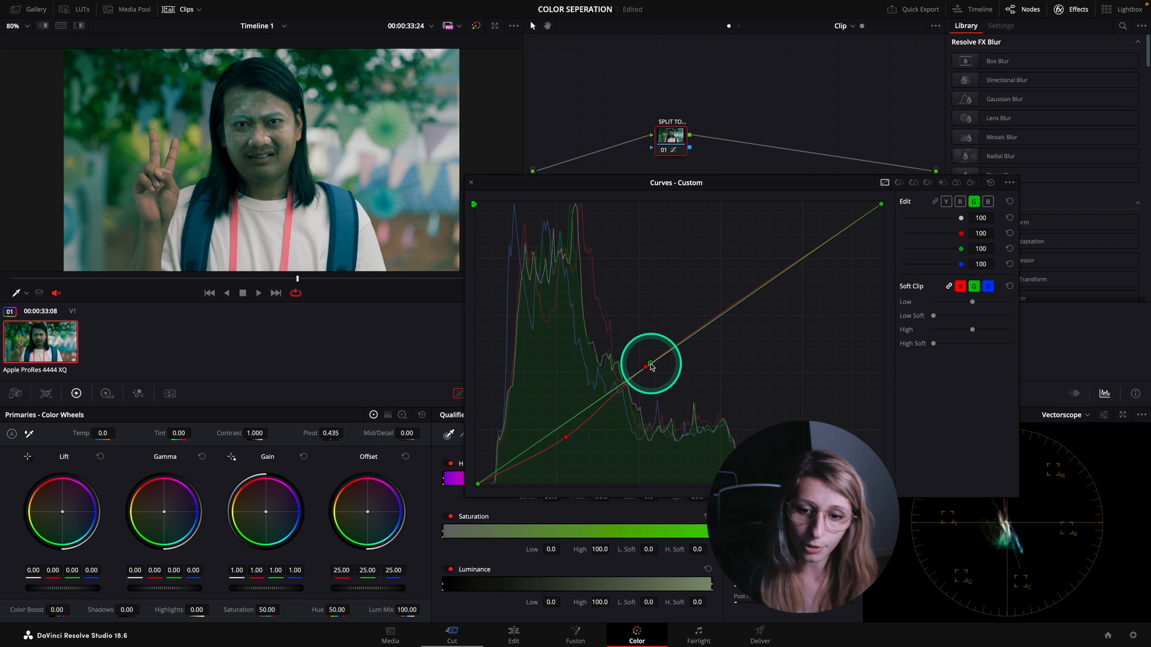
left_click_drag(651, 365, 655, 360)
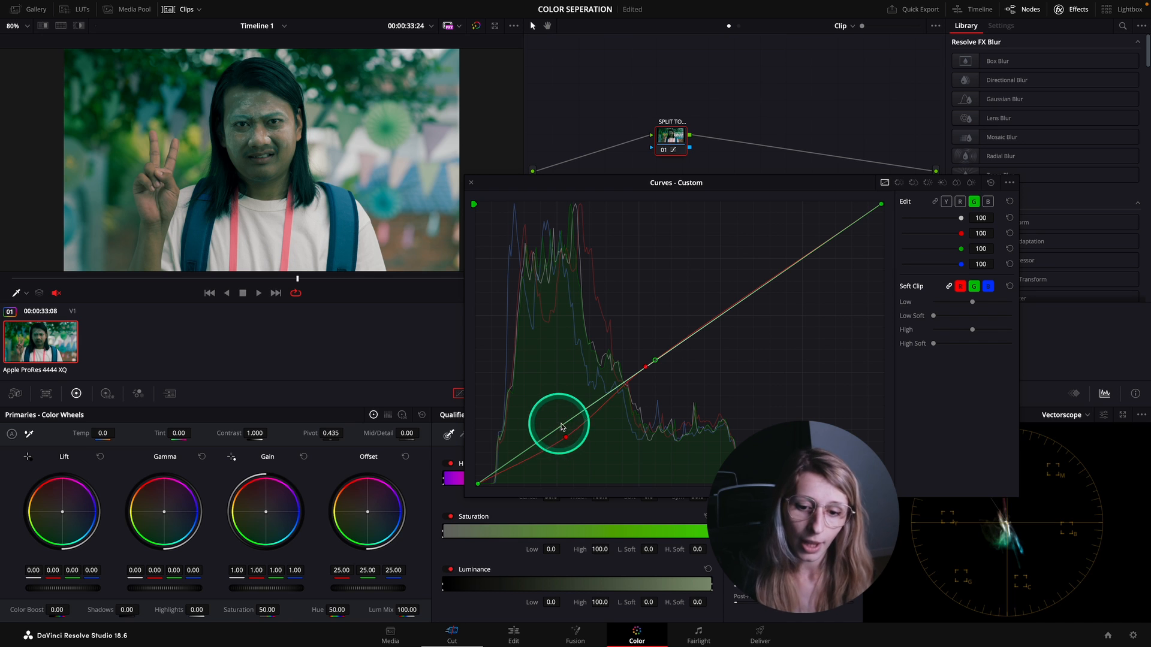
left_click(559, 432)
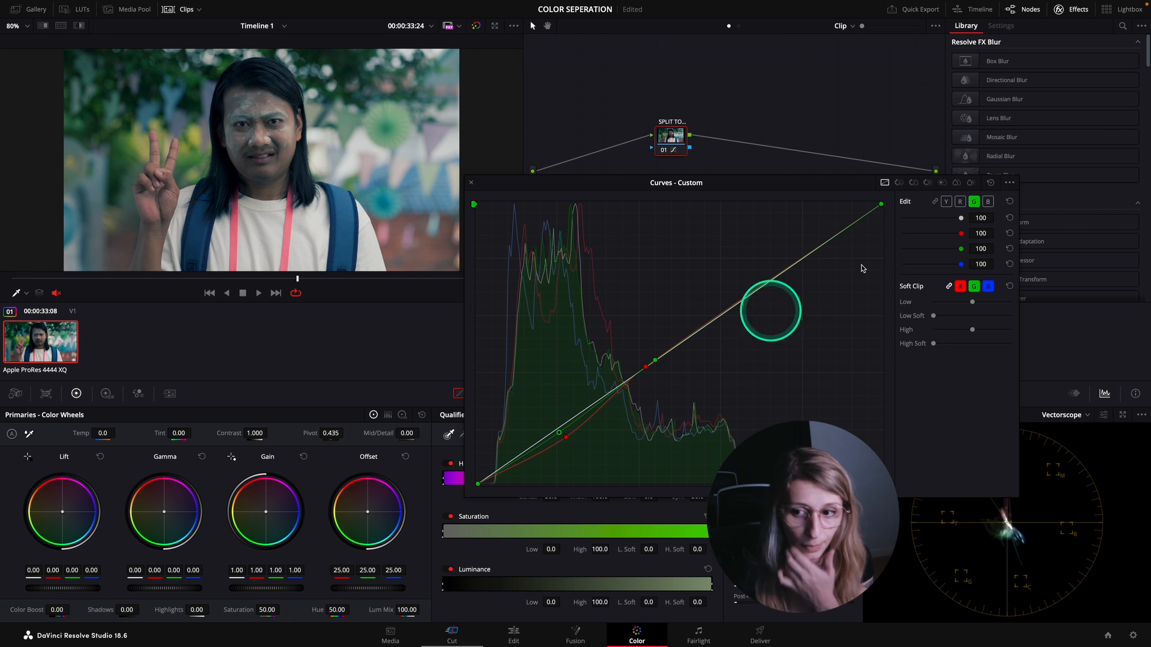
Isolate the blue curve, anchor it near the midtones and lower its shadows very slightly
left_click(988, 201)
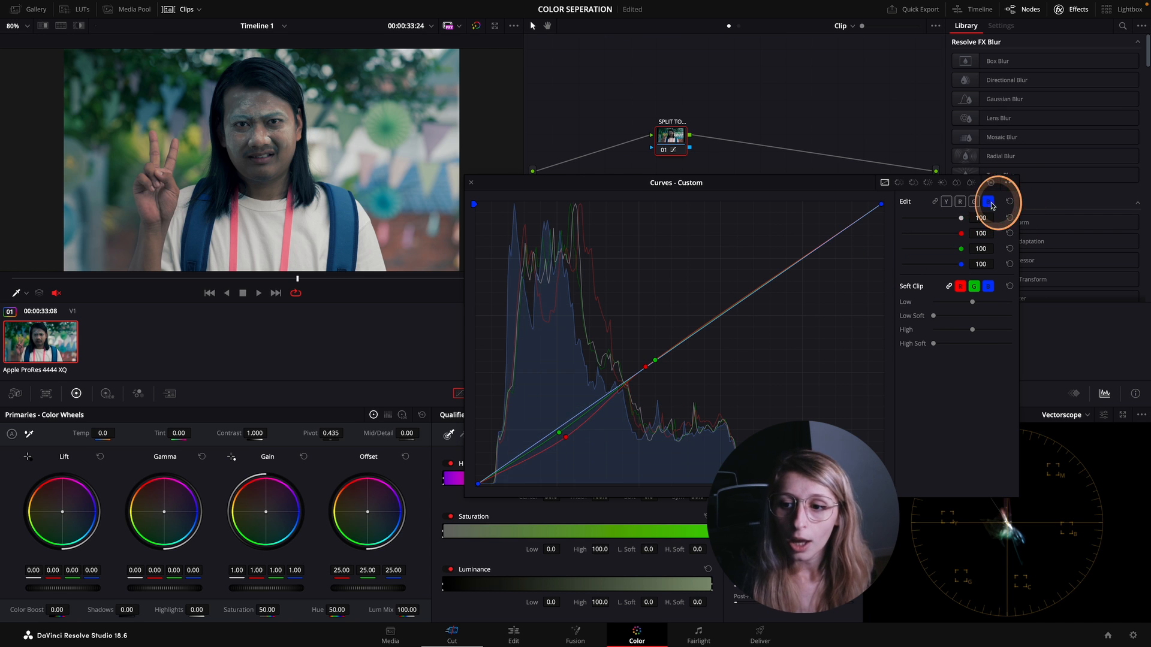
left_click(664, 356)
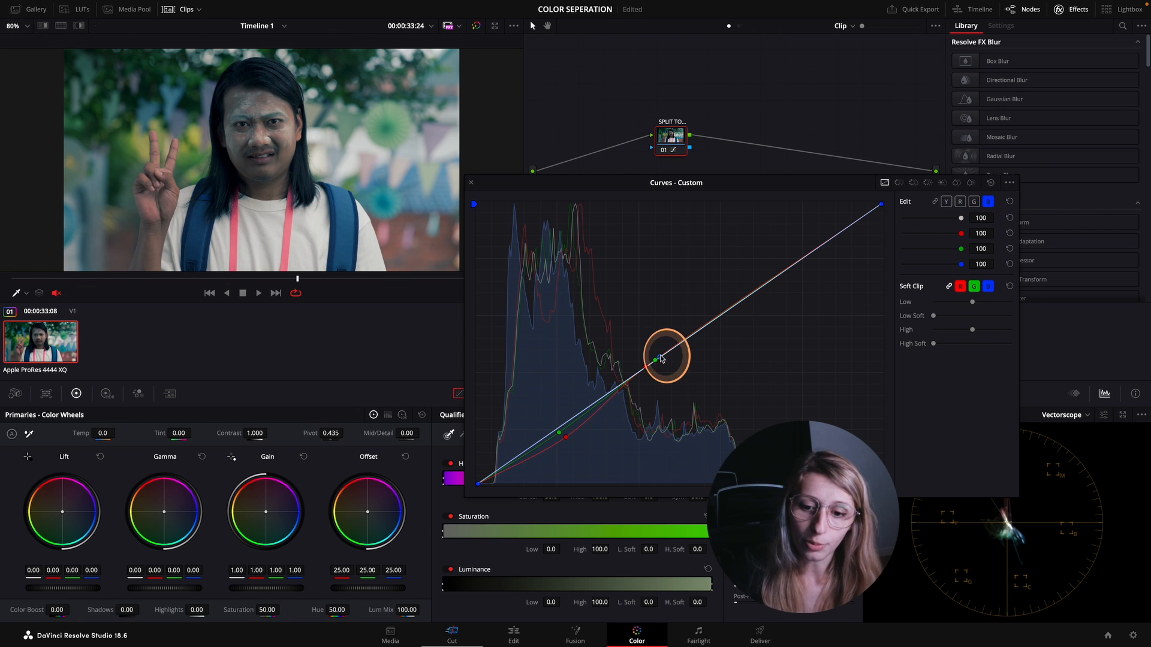
left_click(555, 428)
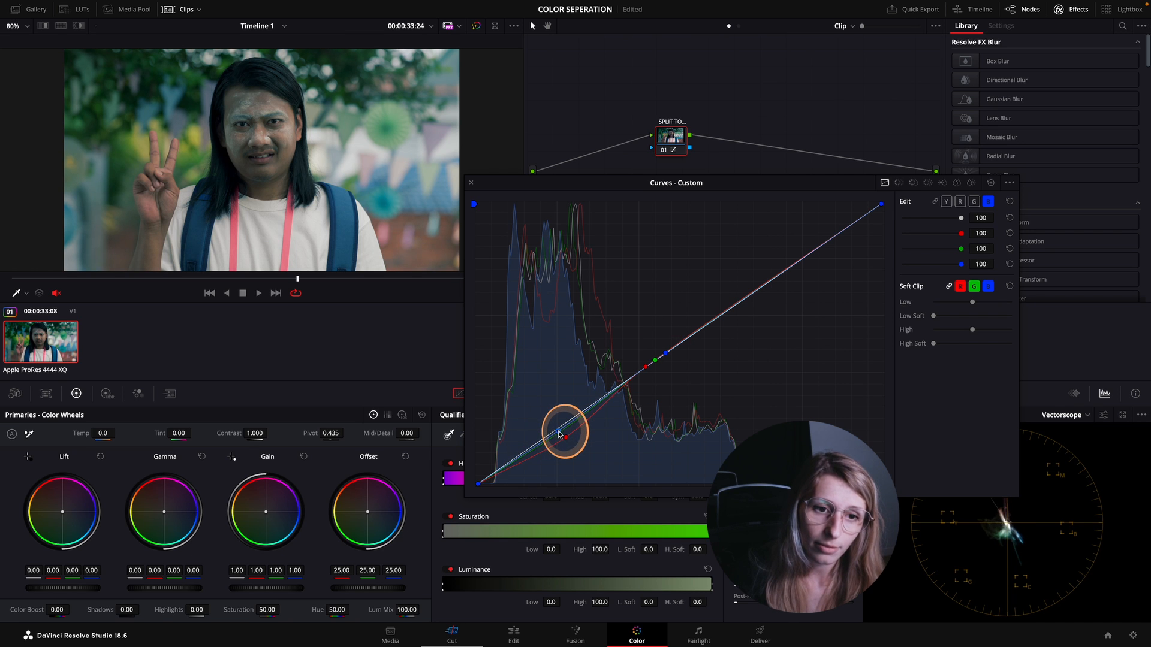
left_click_drag(559, 437, 557, 433)
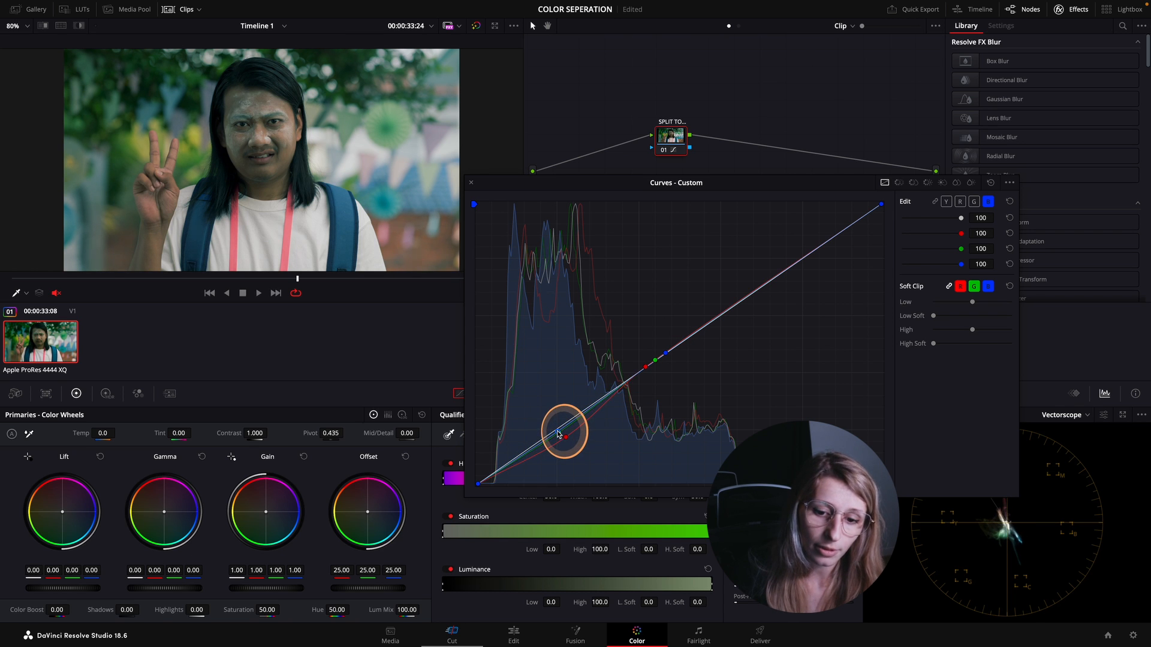
Fine-tune the shadow points of the green and red curves, keeping red the lowest, and close the floating curves window
left_click(559, 439)
left_click_drag(637, 182, 480, 137)
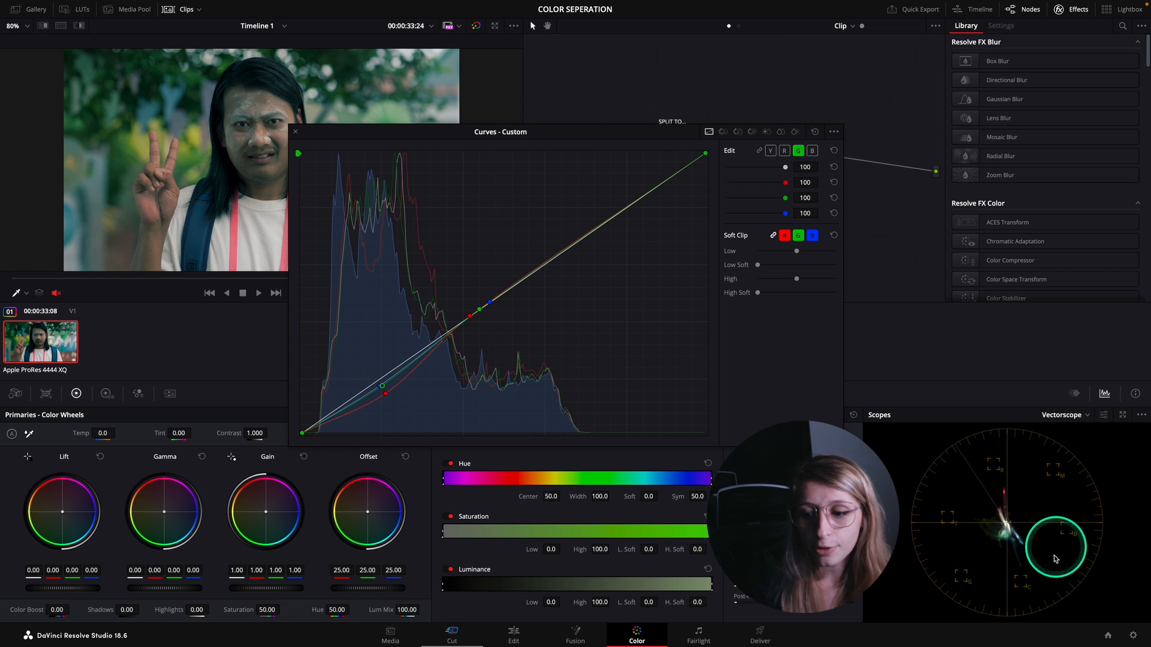
left_click(386, 394)
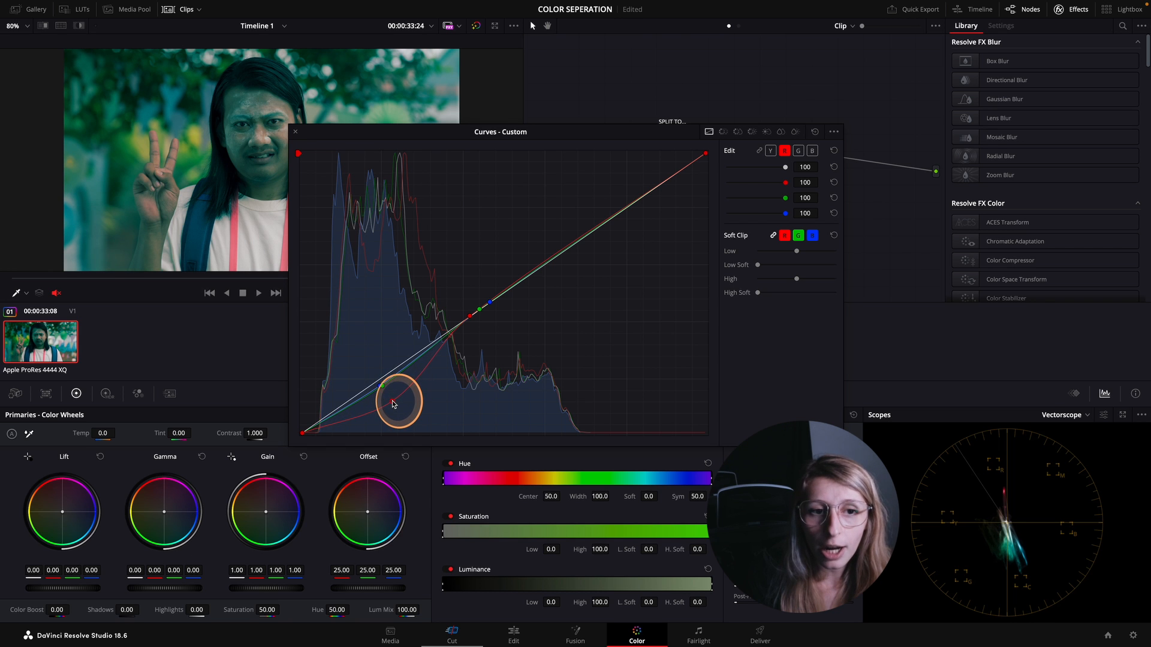
left_click_drag(391, 405, 385, 398)
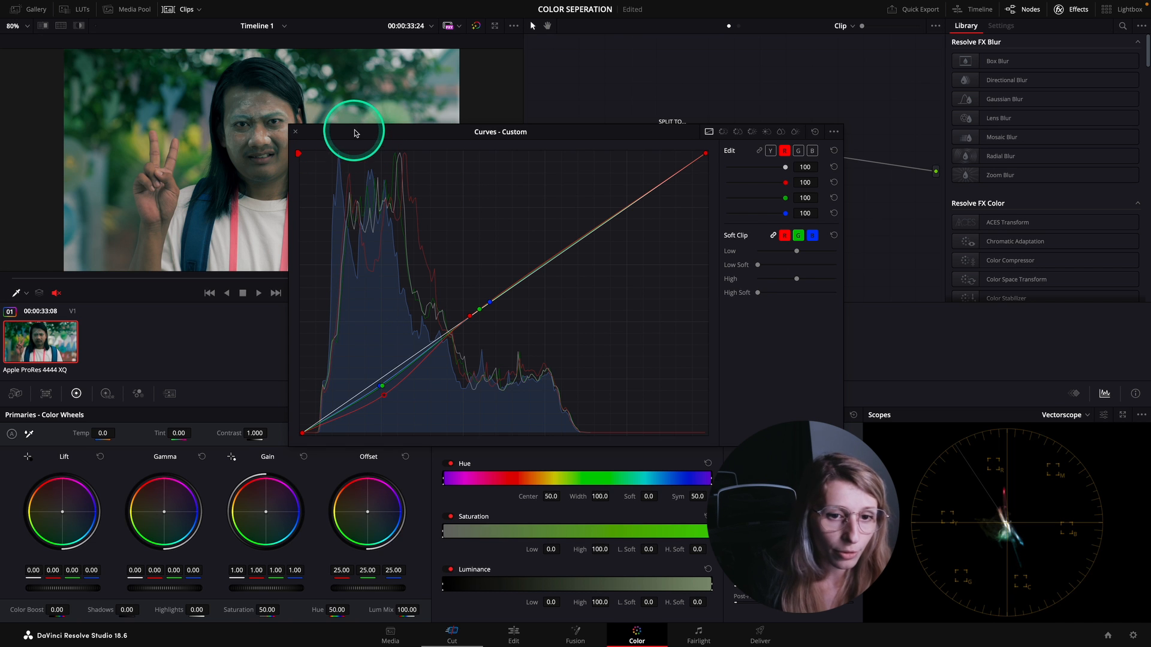
left_click_drag(359, 131, 388, 126)
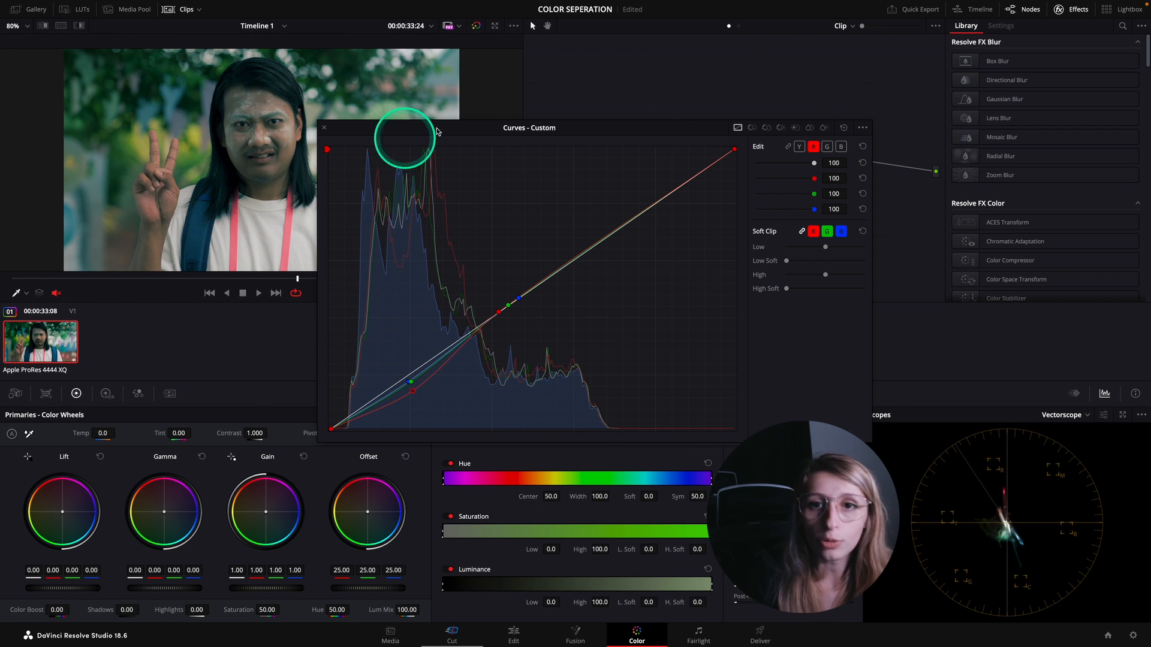
left_click_drag(425, 128, 457, 136)
left_click(444, 403)
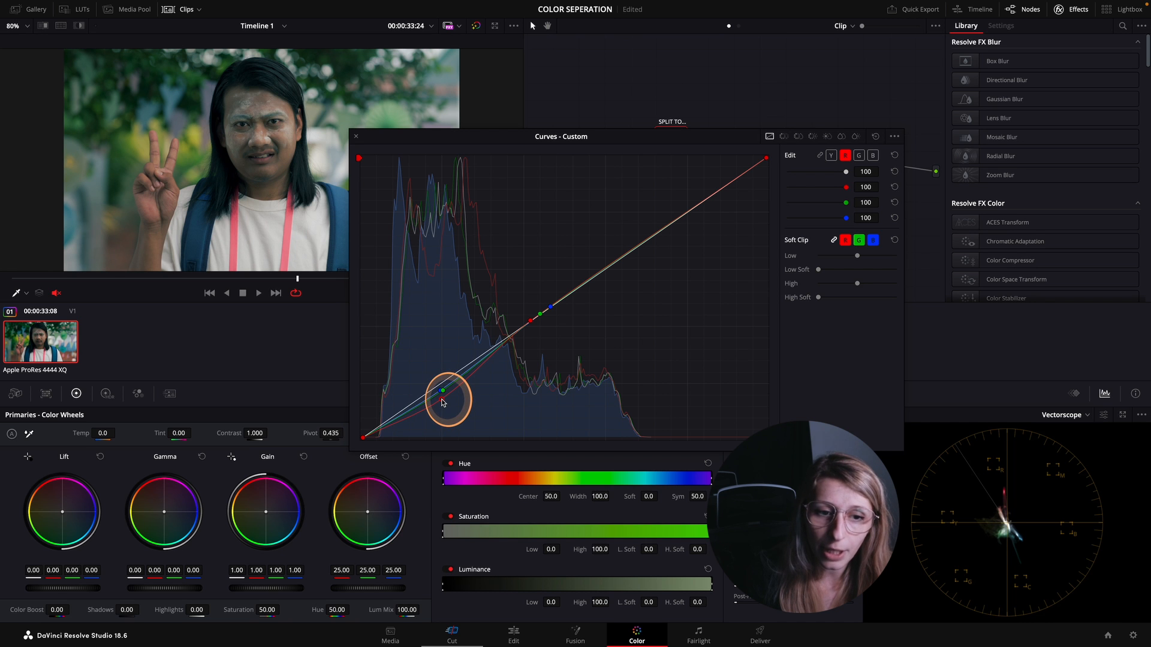
left_click(356, 136)
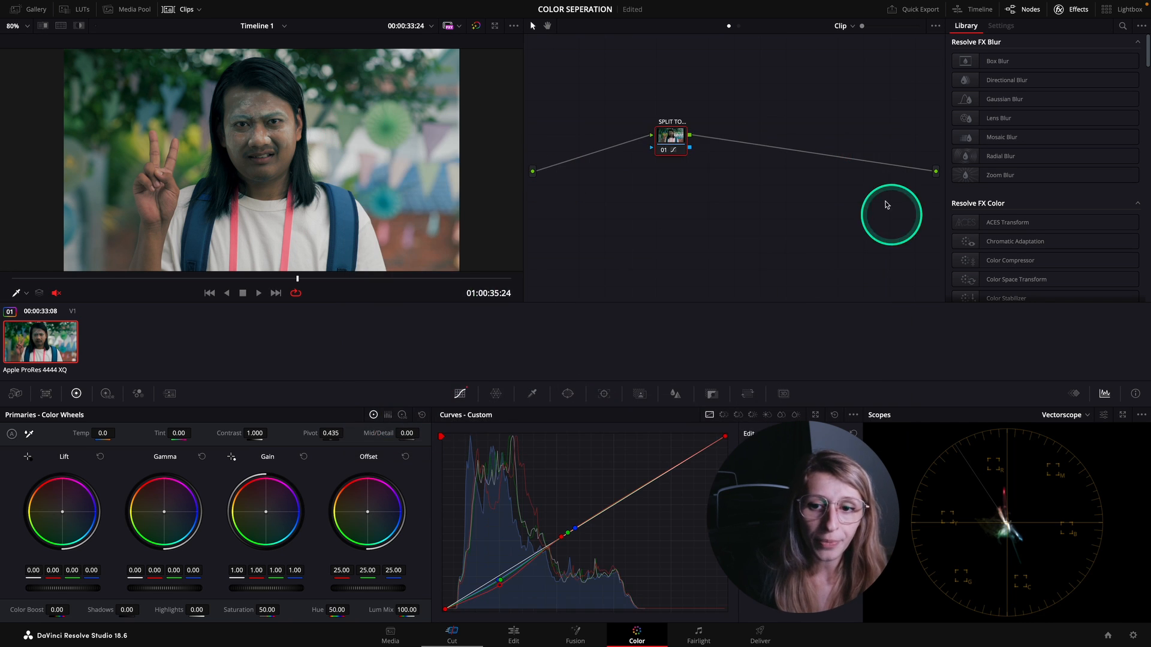
Add a layer node beneath the split-tone node and space the two branches apart in front of the layer mixer
left_click_drag(659, 136, 686, 190)
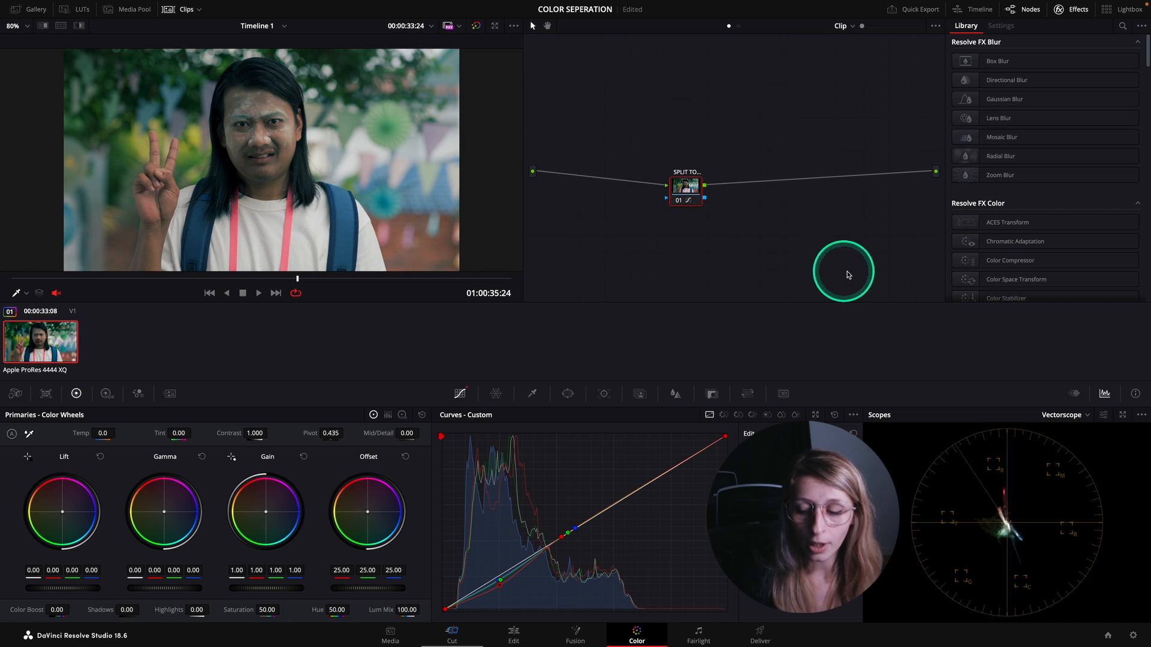
left_click(742, 244)
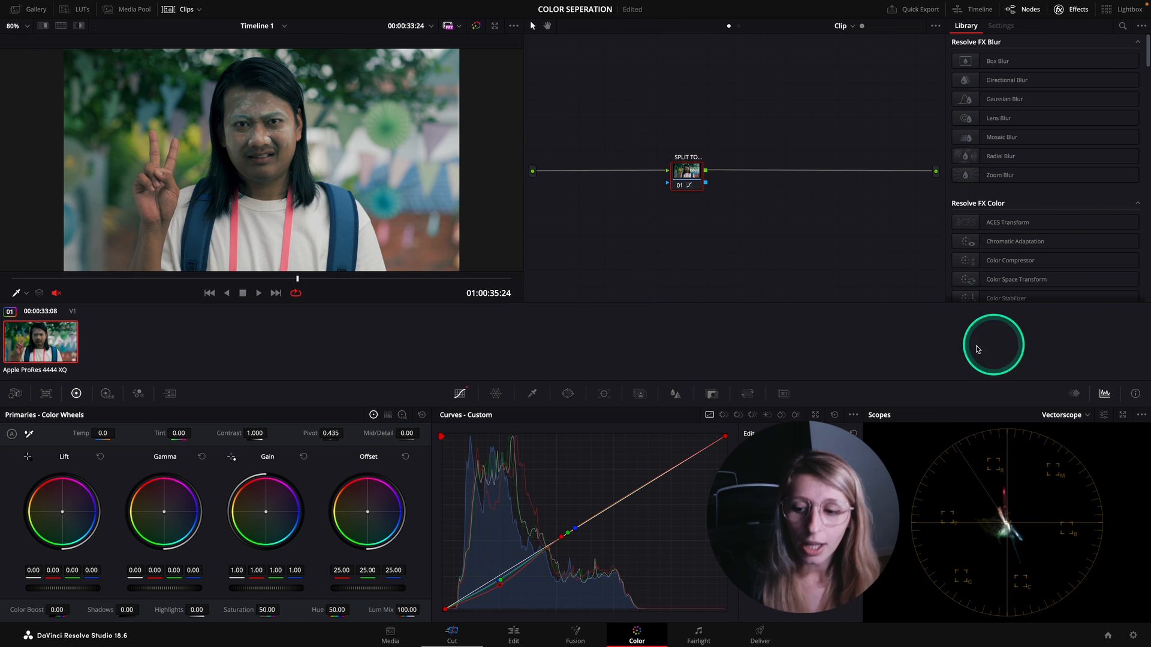
left_click_drag(686, 188, 670, 178)
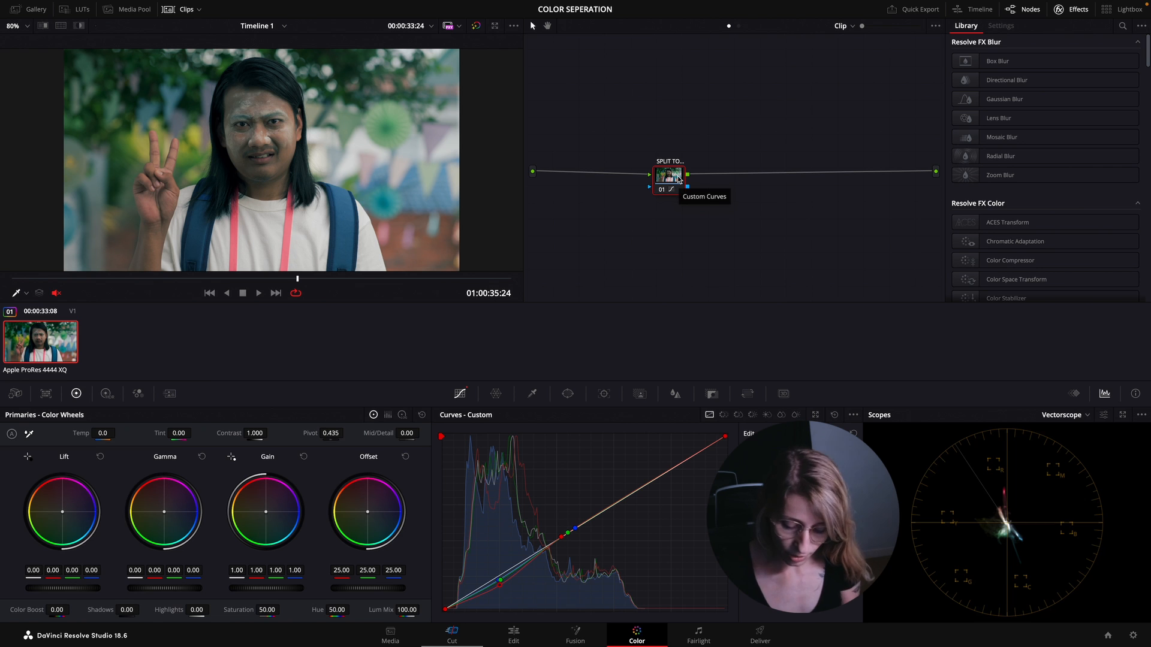
key("alt+l")
left_click_drag(681, 220, 680, 232)
left_click_drag(673, 182, 669, 165)
left_click_drag(672, 229, 671, 233)
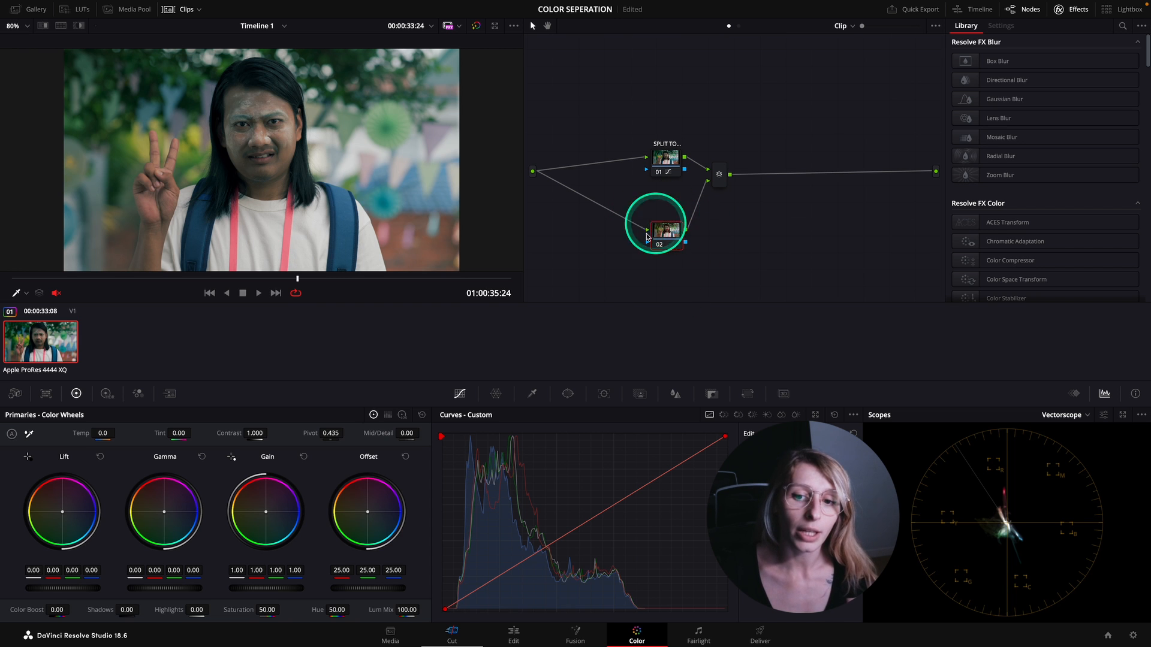
Insert a blank serial node before the split-tone node in the upper branch
left_click_drag(665, 160, 667, 151)
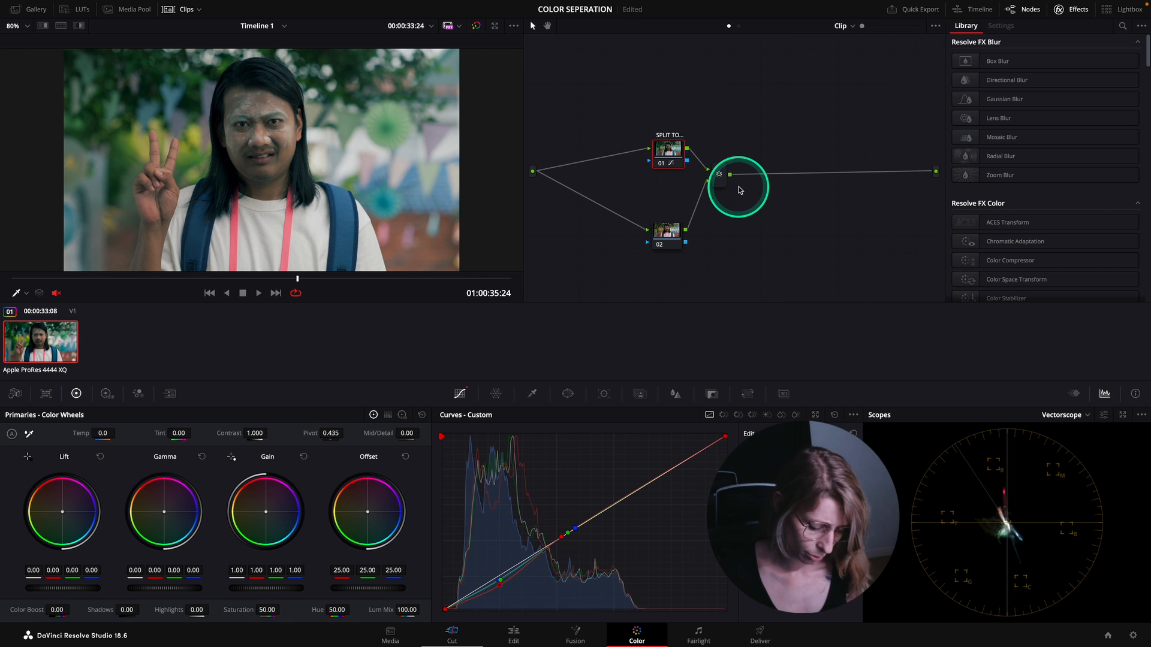
key("shift+s")
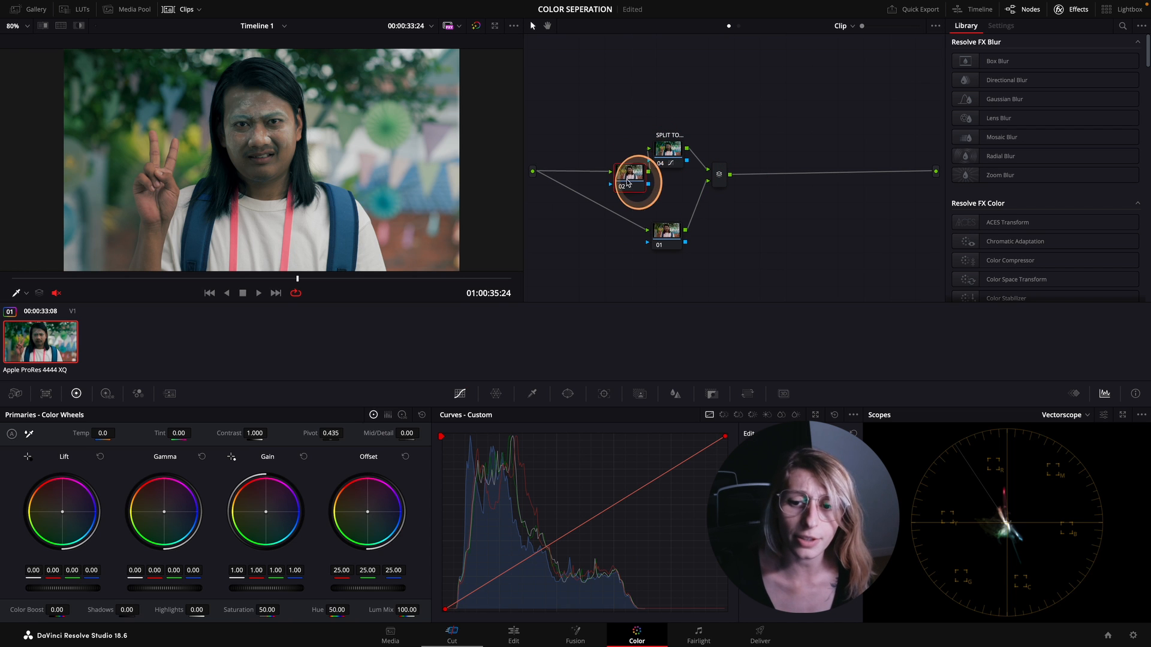
Label the blank node before the split-tone node BALANCE, correcting the misspelled first attempt
right_click(623, 157)
left_click(630, 143)
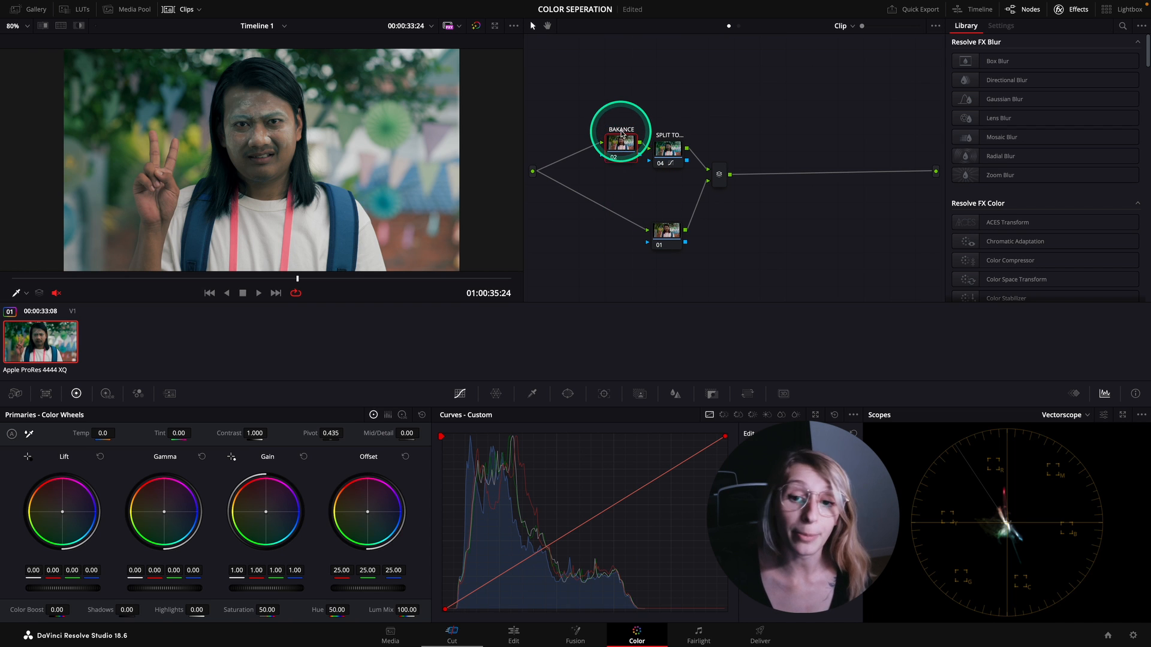
right_click(620, 139)
left_click(640, 154)
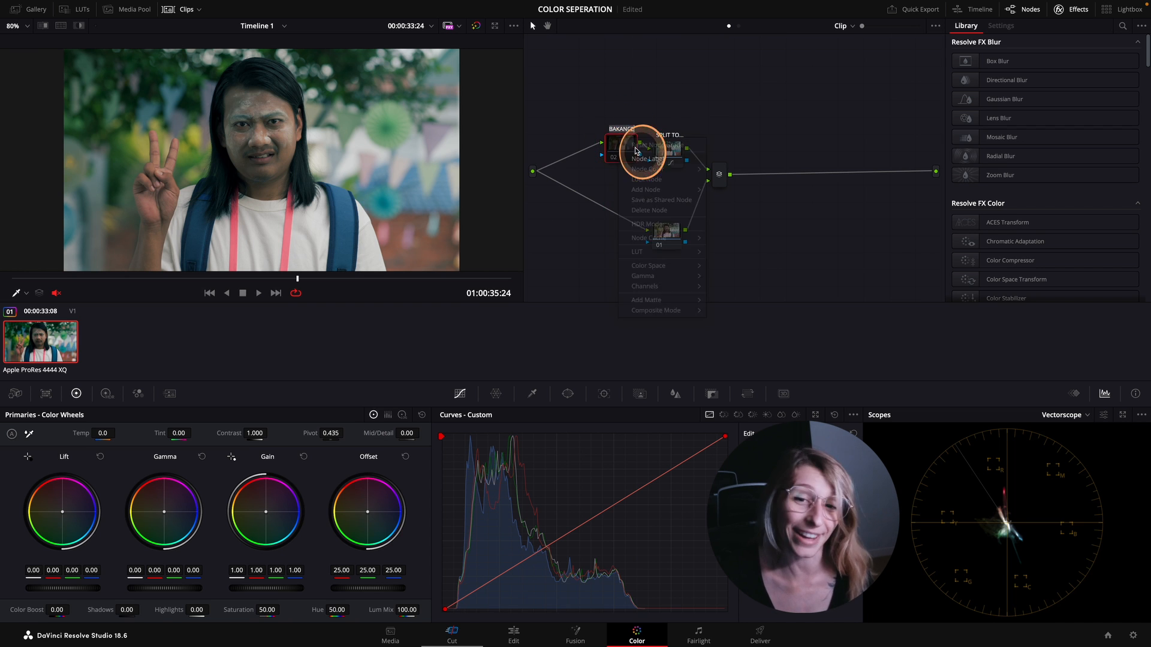
type("BALANC")
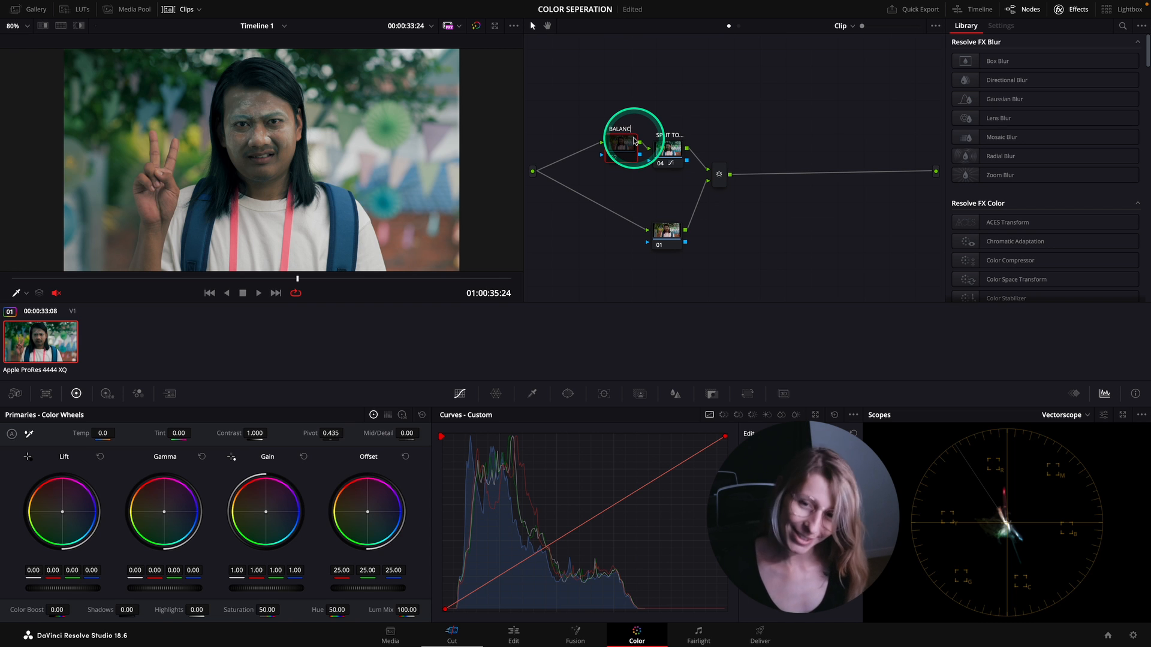
type("E")
key("Return")
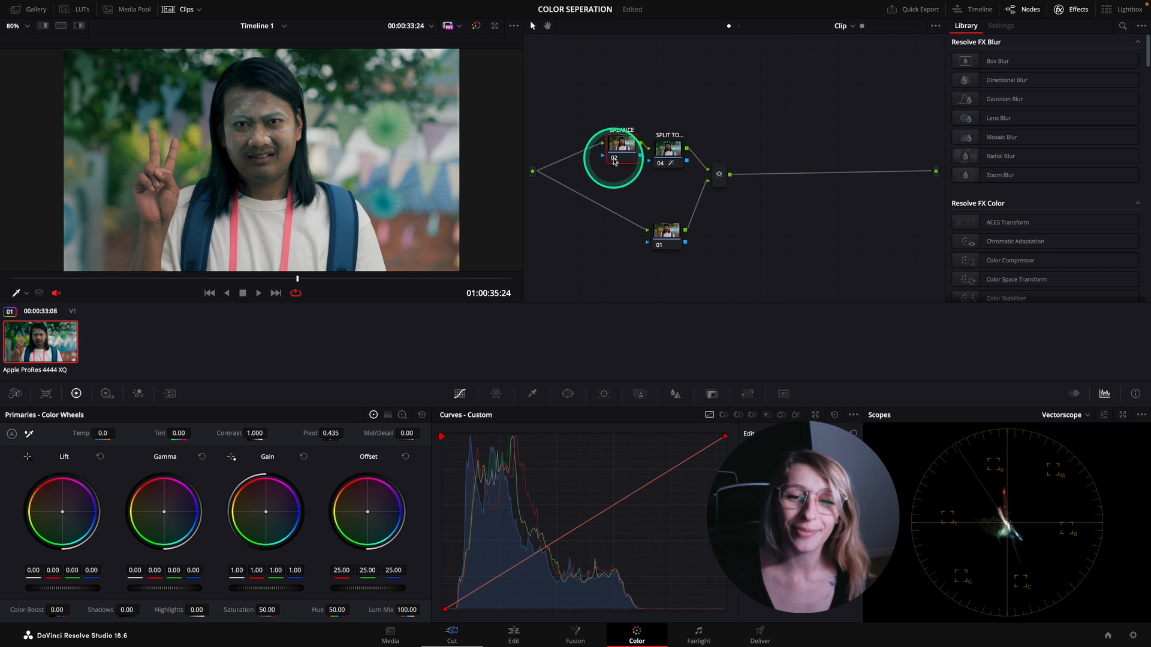
Balance the clip on the BALANCE node with temp 74.0 and tint 4.10, and toggle the node off and on to compare
left_click_drag(624, 147, 619, 157)
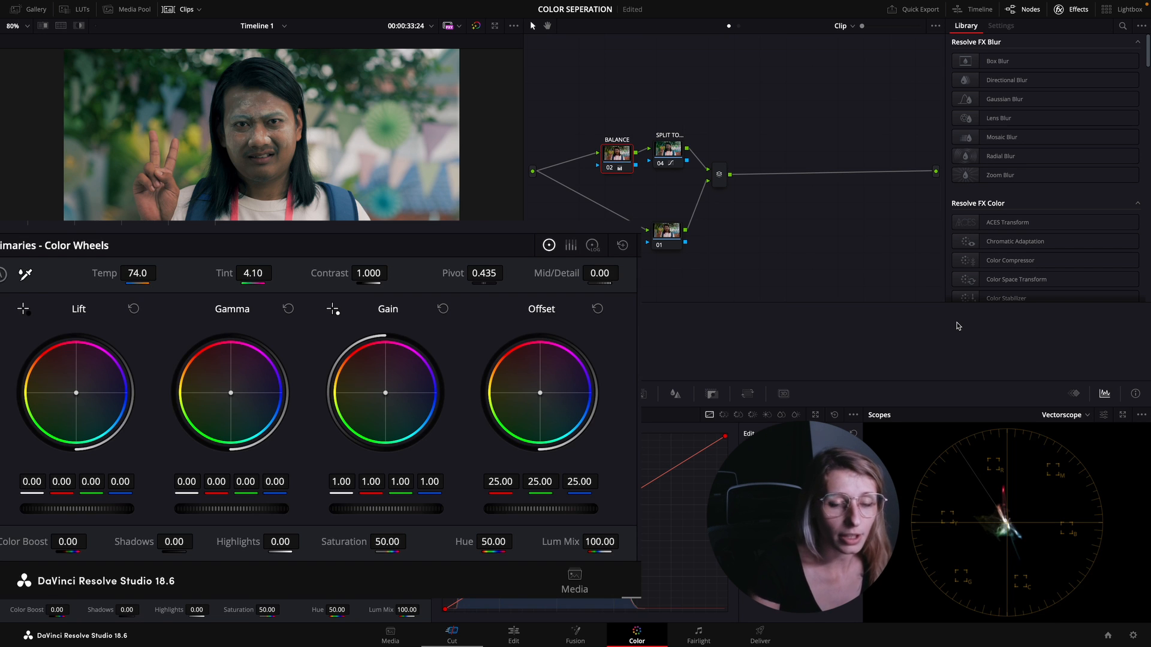
key("super+d")
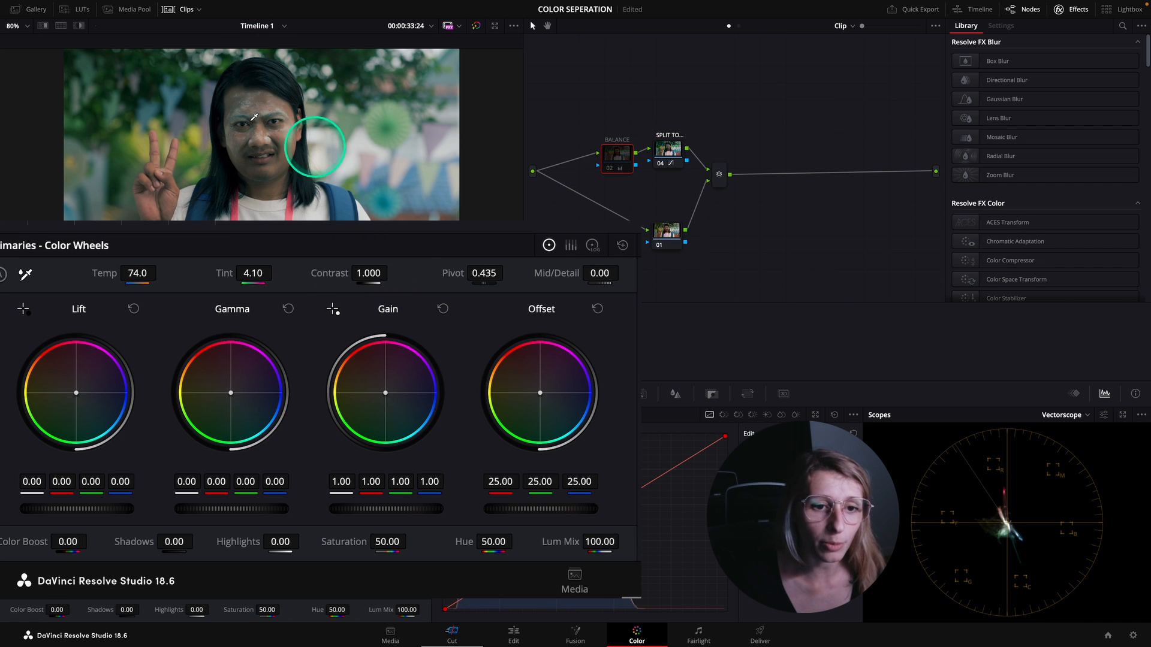
key("super+d")
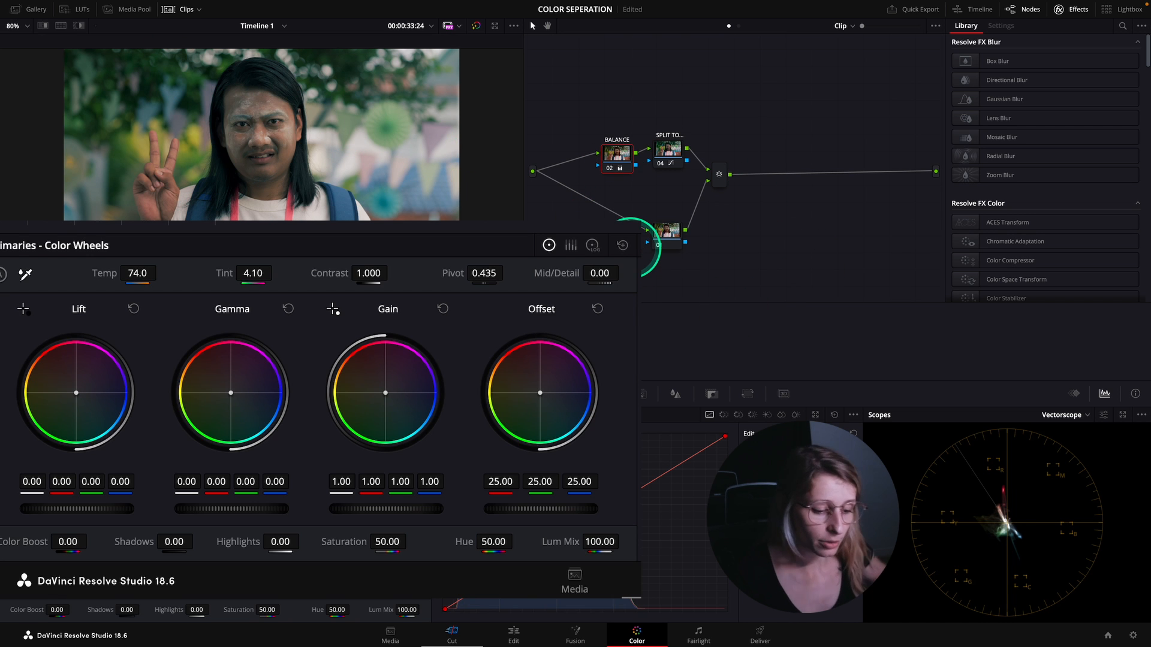
left_click(1, 274)
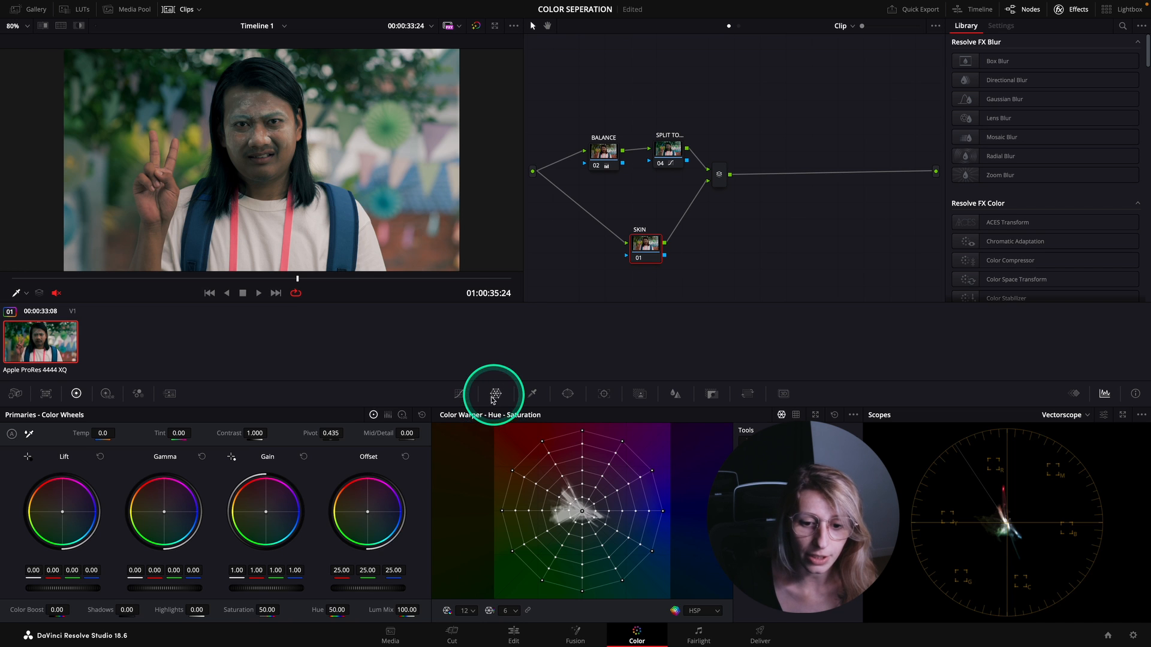
Open the SKIN node's Color Warper in a floating window and pull the outermost orange-red point outward to saturation 1.34
left_click(815, 415)
left_click_drag(765, 185, 581, 118)
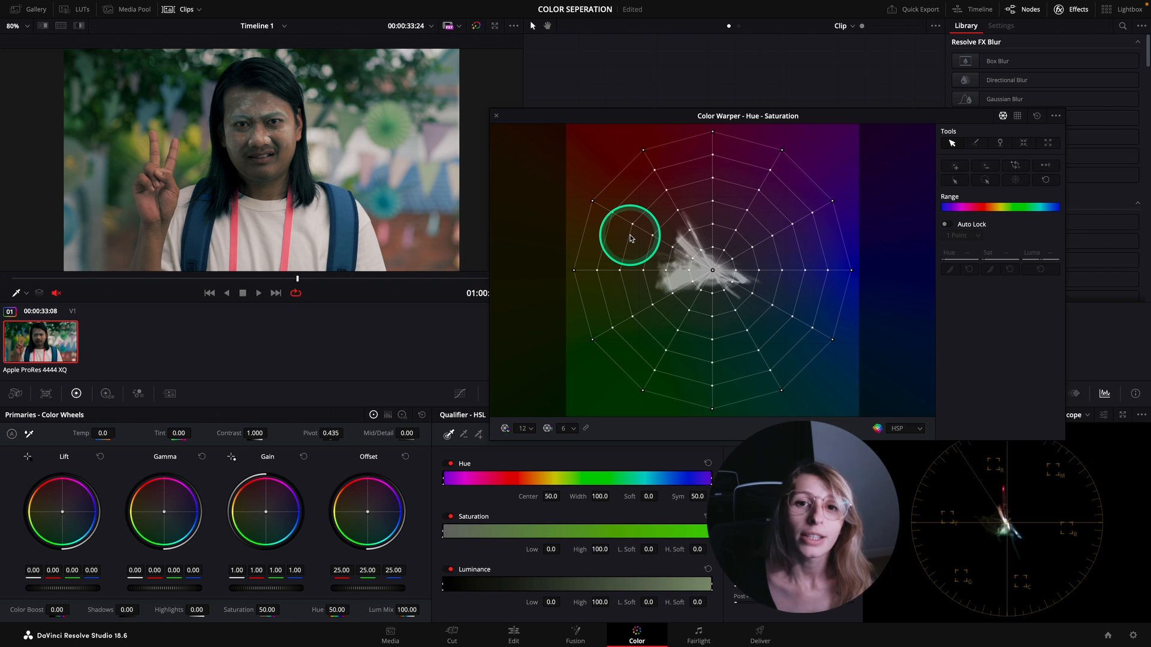
left_click(594, 203)
left_click_drag(594, 204, 573, 192)
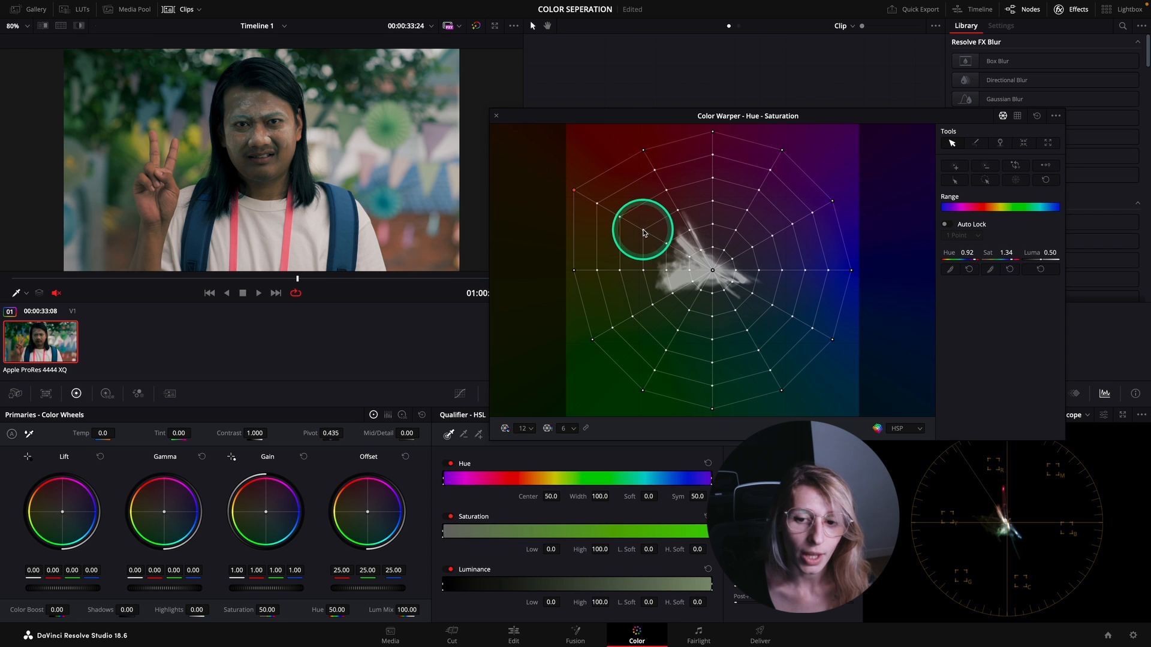
Warp the inner skin-tone point to about hue 0.93 and saturation 0.70, and move the floating Color Warper aside
left_click_drag(645, 233, 635, 229)
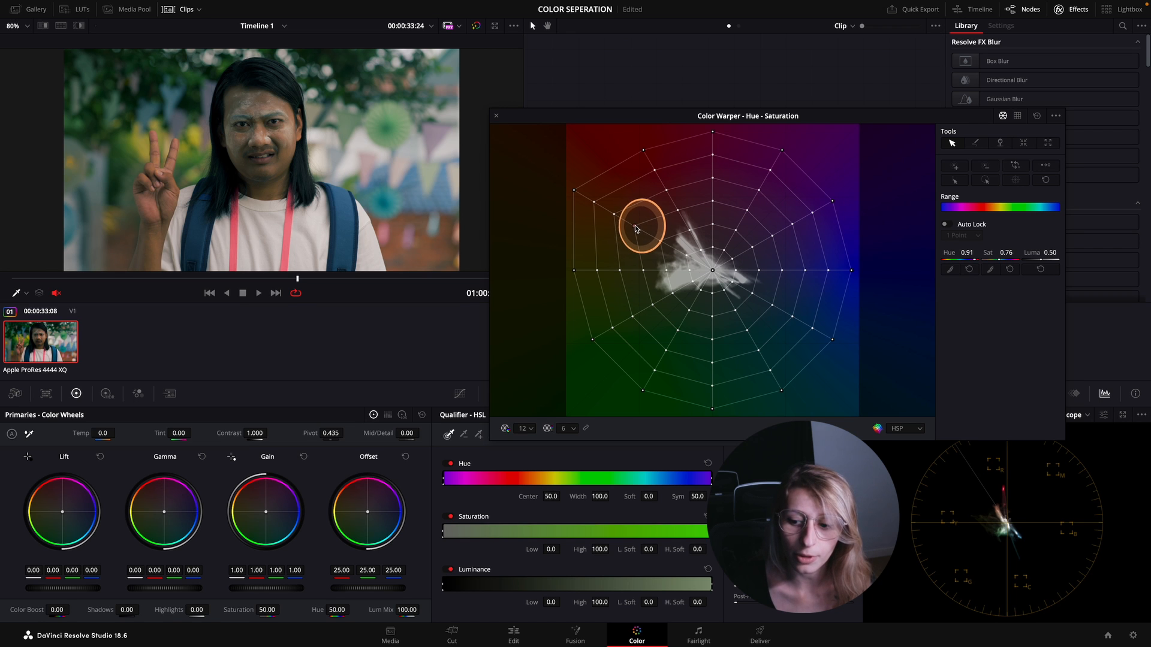
left_click_drag(637, 228, 640, 225)
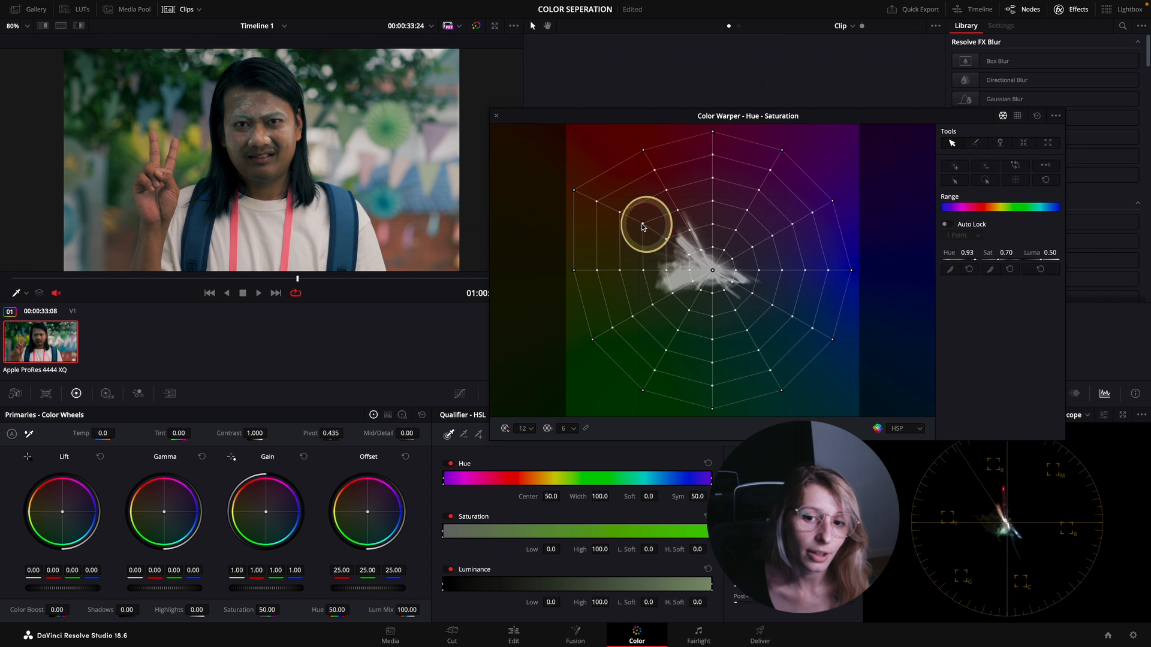
left_click_drag(579, 116, 283, 240)
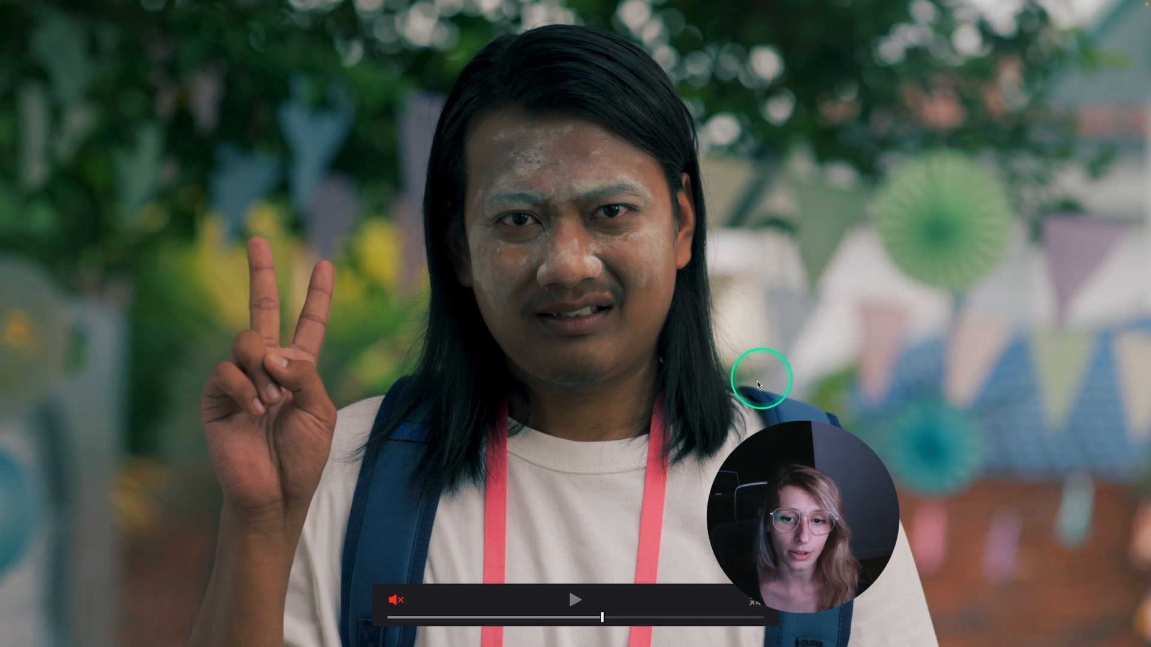
Compare the full-screen picture with all nodes bypassed and with only the split-tone node enabled
key("Escape")
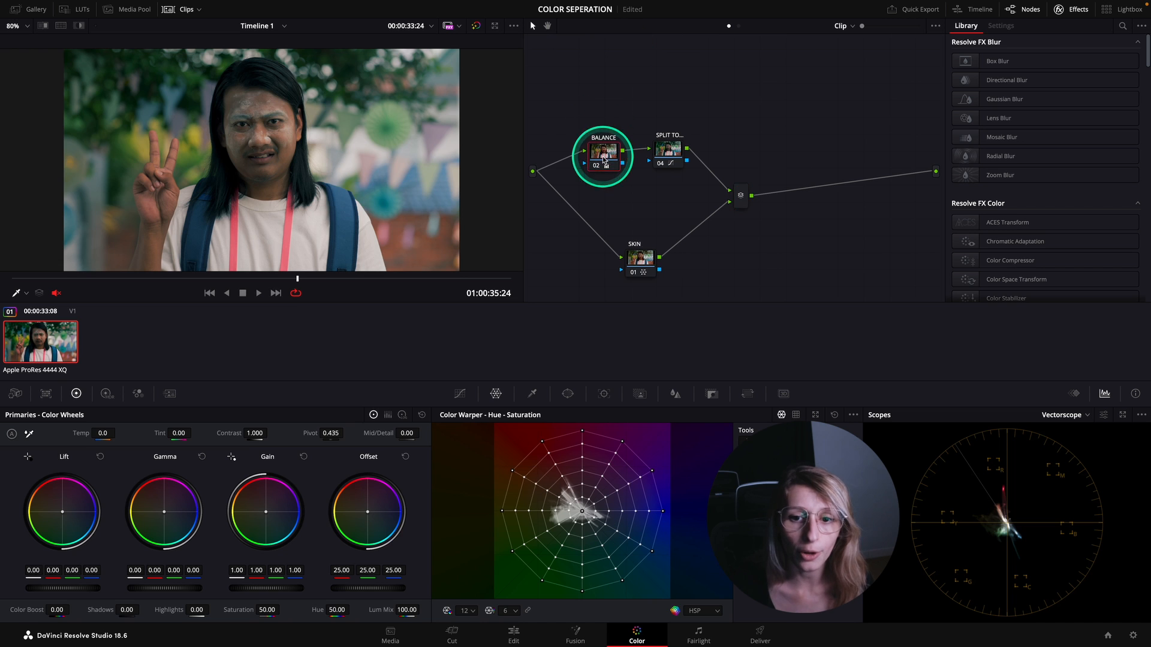
left_click(602, 152)
left_click(671, 157)
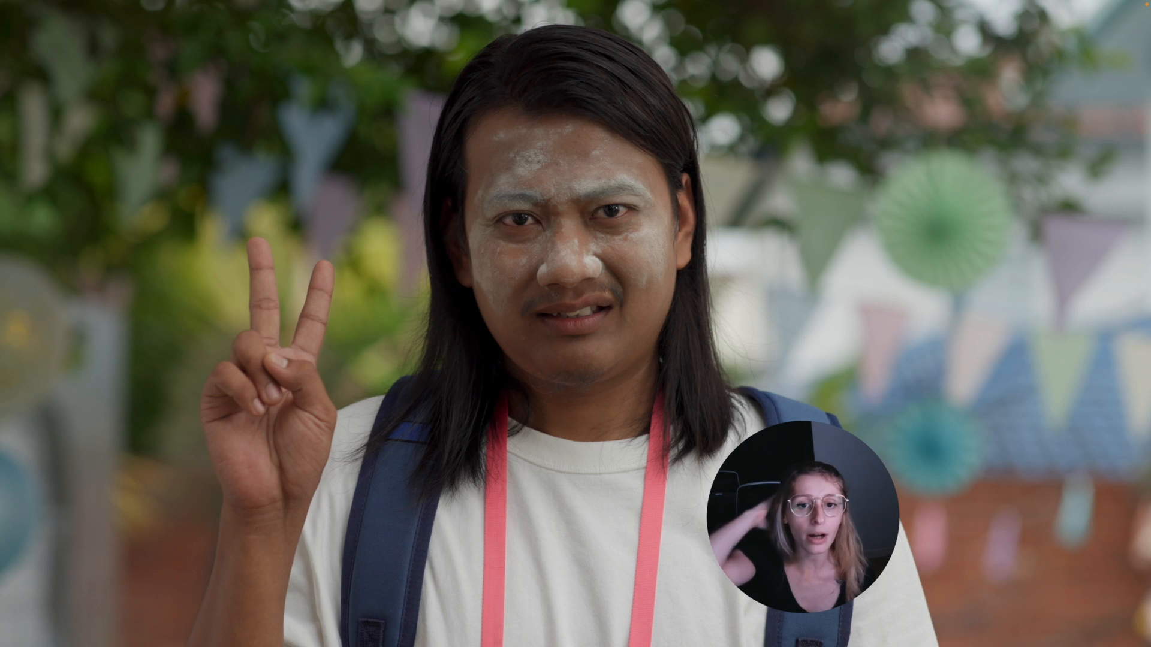
key("super+d")
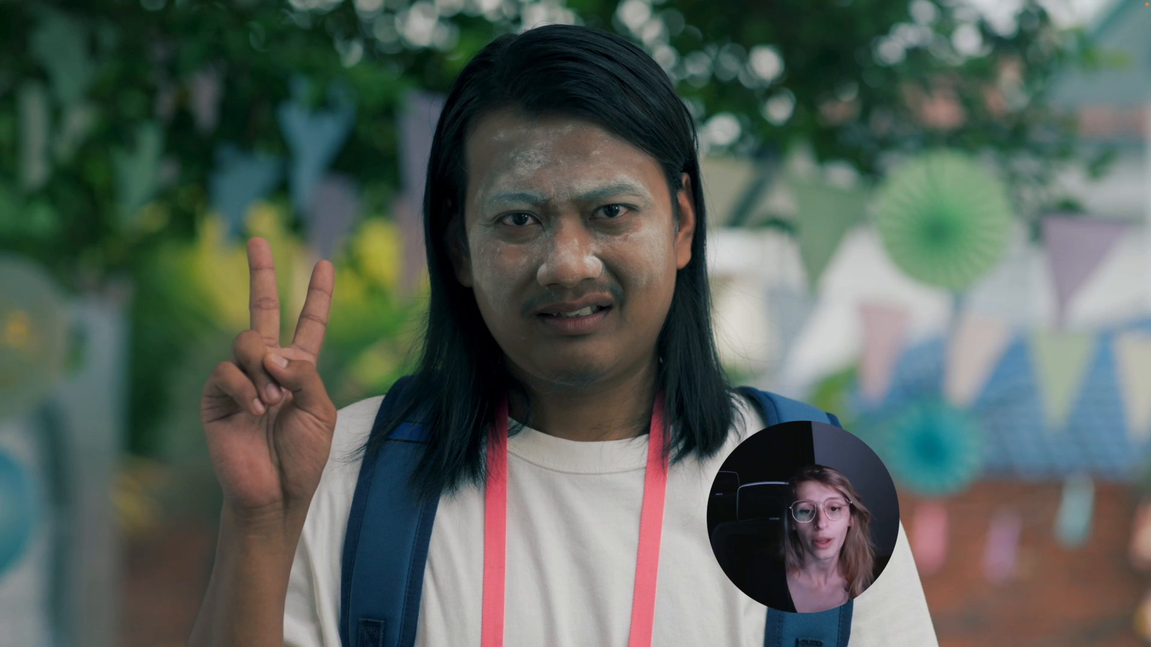
key("super+f")
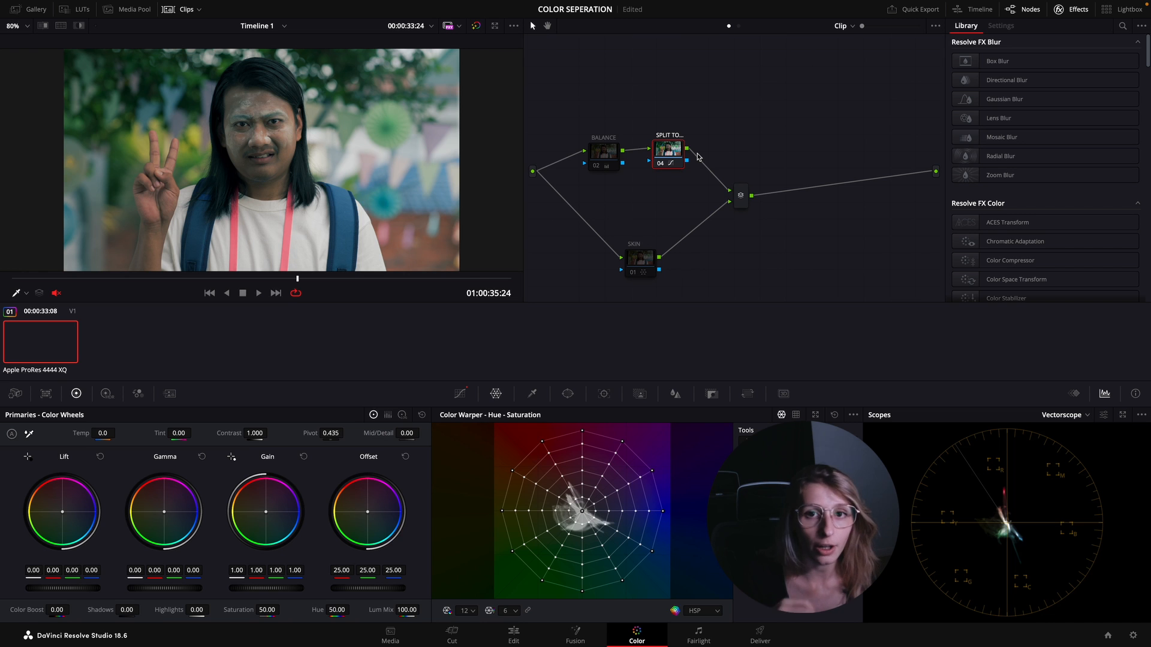
Examine the shadow points of the split-tone node's red and green curves in a floating custom curves window, and close it
left_click(459, 394)
left_click(872, 444)
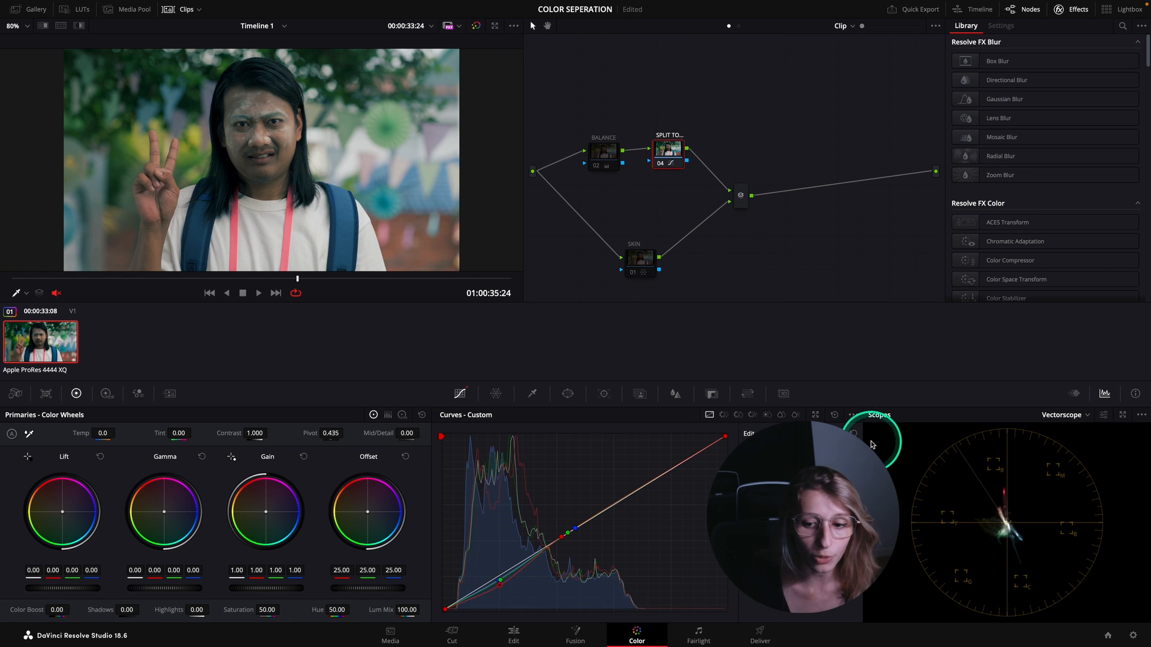
left_click(815, 415)
left_click(447, 400)
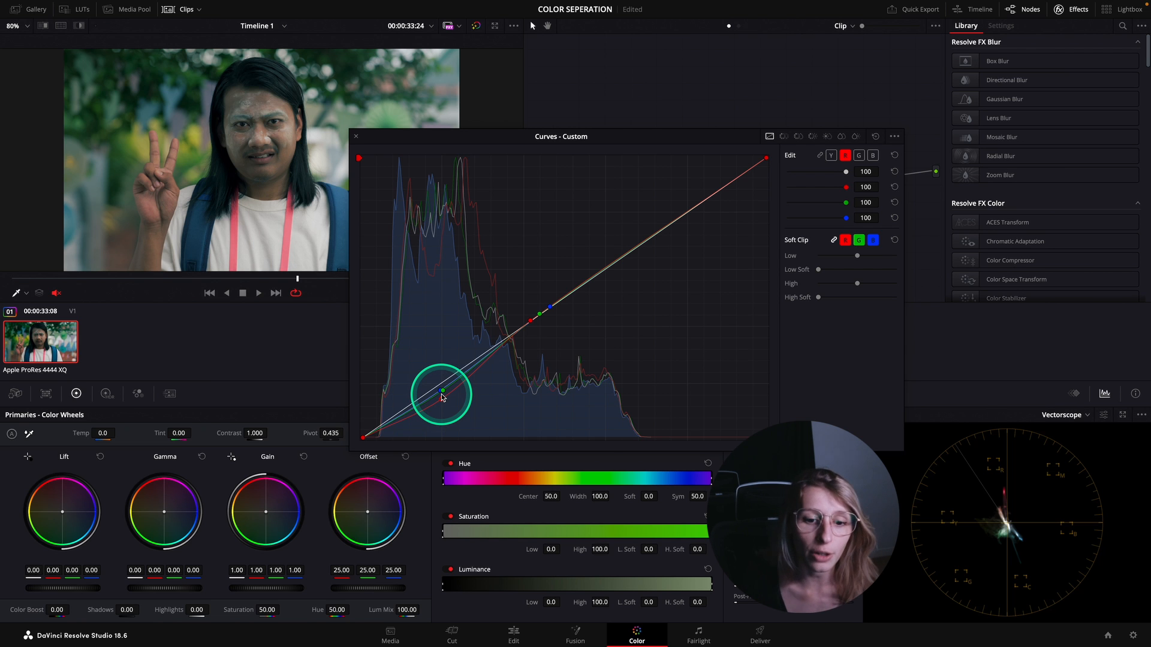
left_click(441, 392)
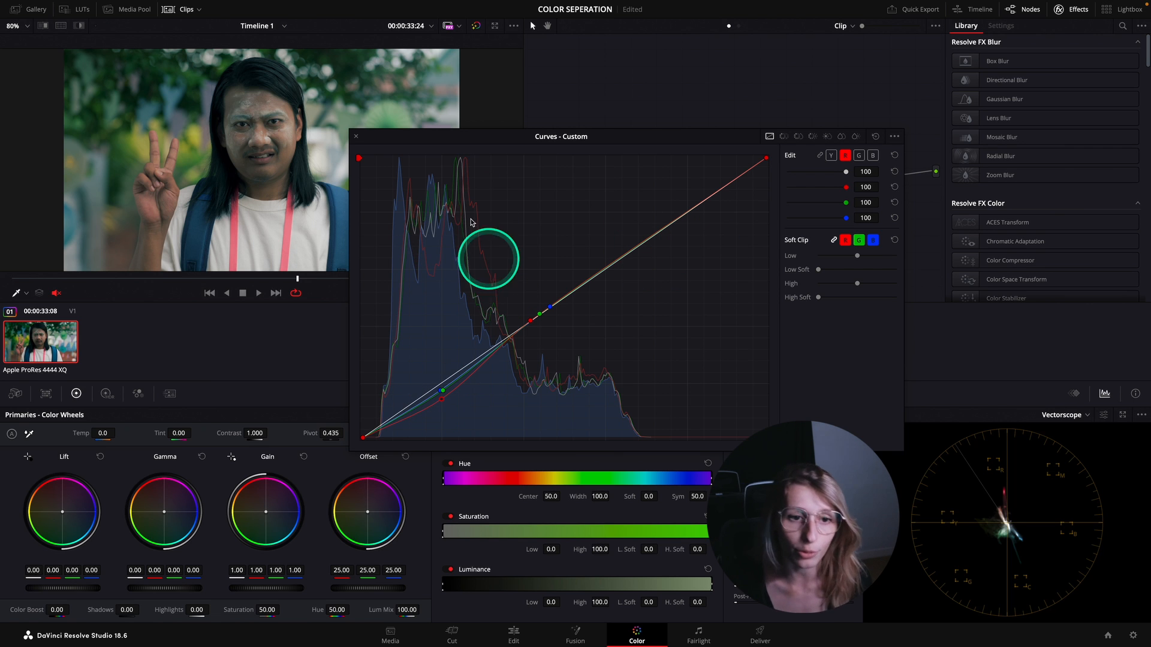
left_click(356, 138)
Re-enable the BALANCE node and check its effect on the full-screen picture
left_click(605, 163)
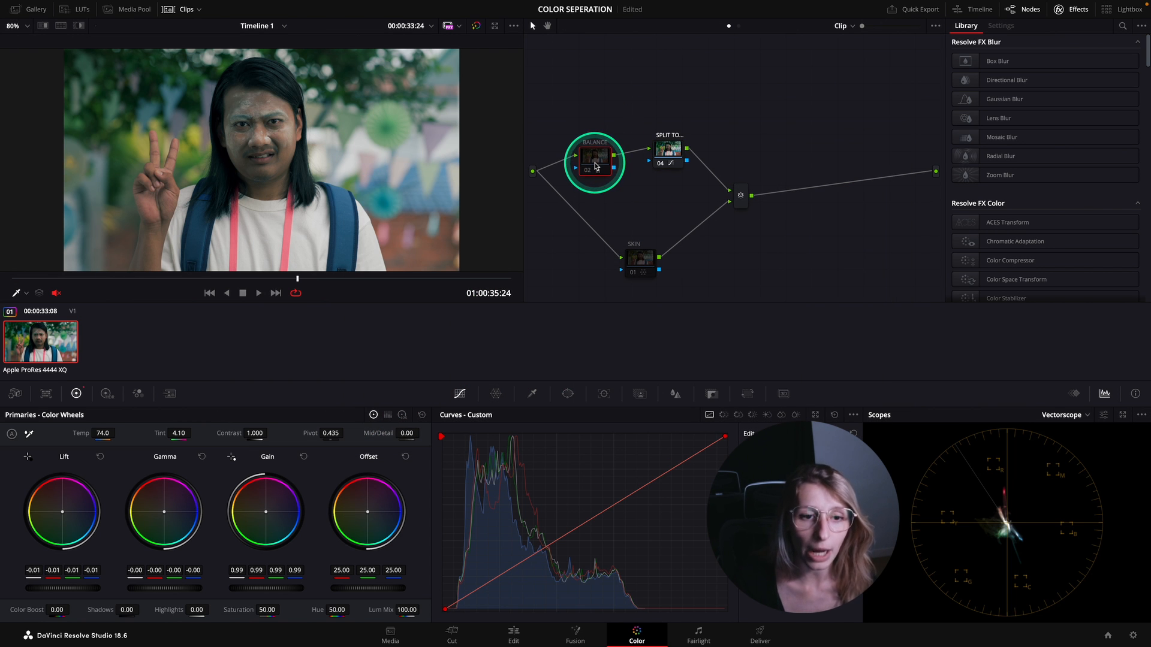
key("ctrl+f")
key("super+d")
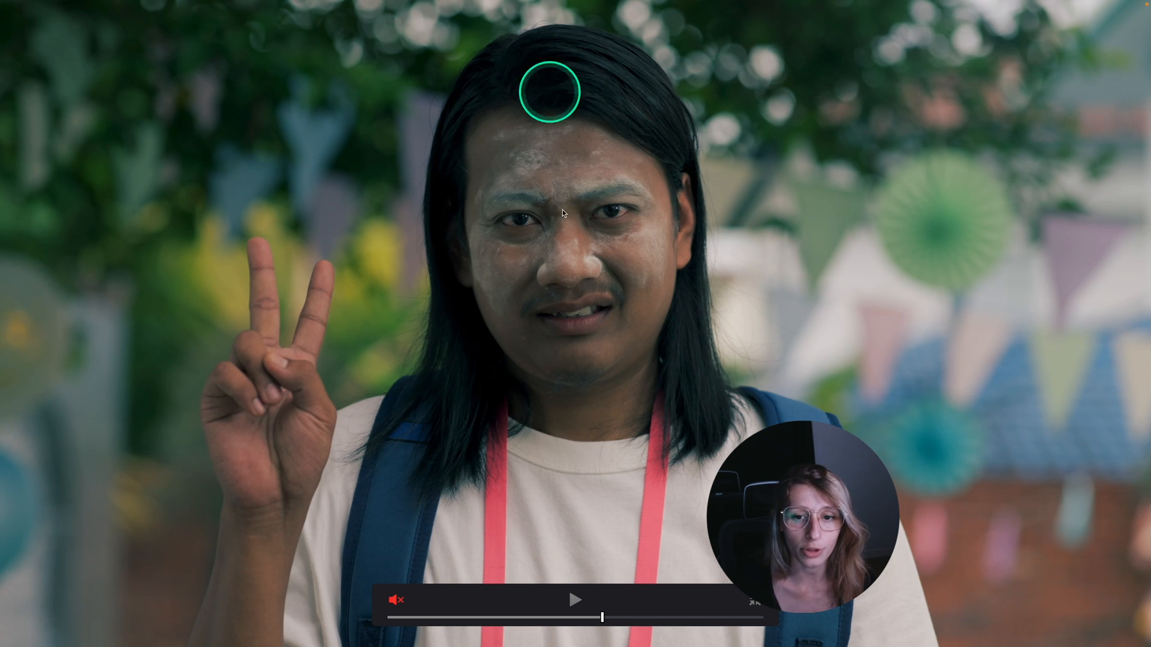
key("Escape")
Select the SKIN node in the lower branch and judge its effect on the full-screen picture
left_click(667, 264)
left_click_drag(669, 266, 656, 251)
key("ctrl+f")
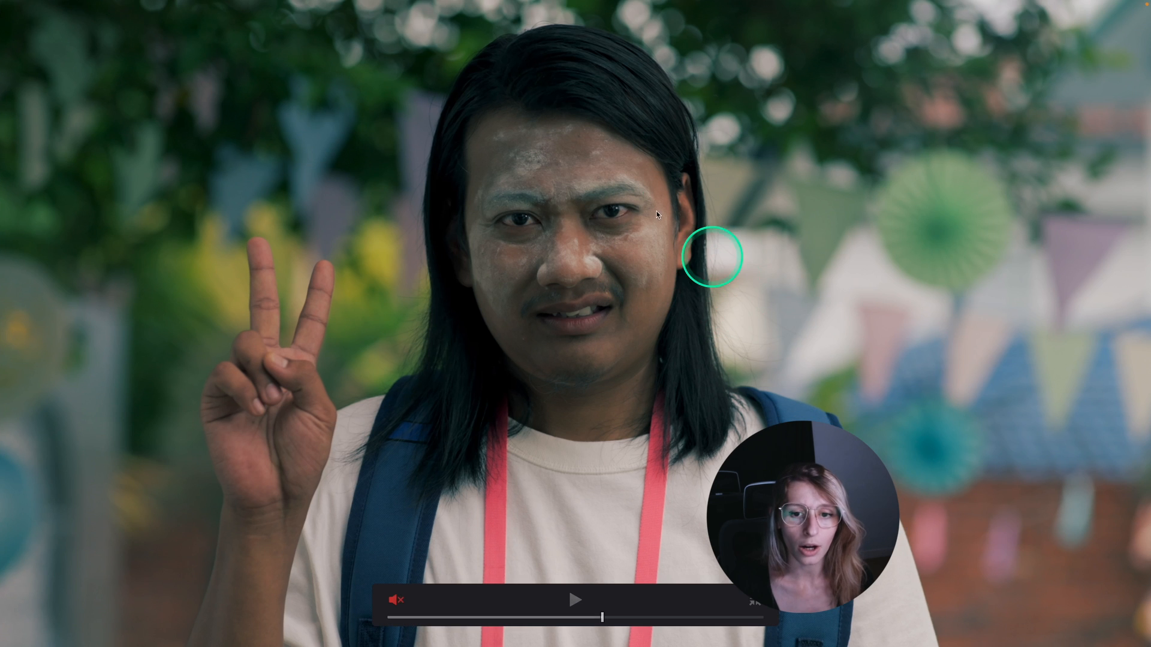
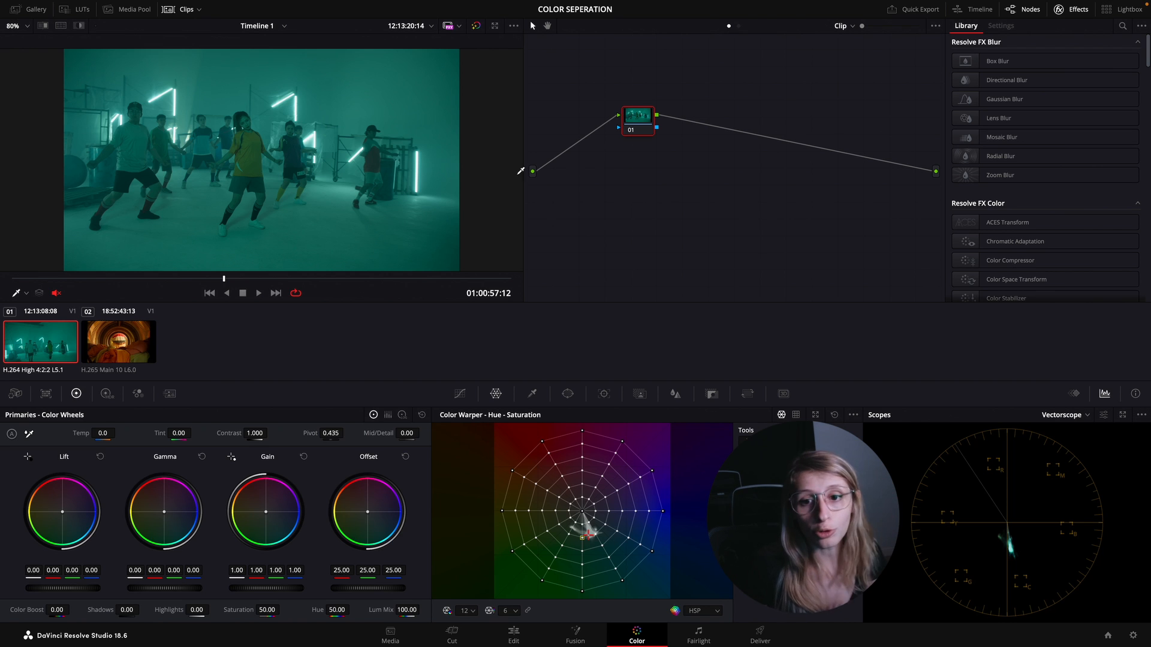
Label the dance clip's single node BALANCE and set its lift to -0.02 and gain to 1.09
left_click_drag(636, 122, 639, 133)
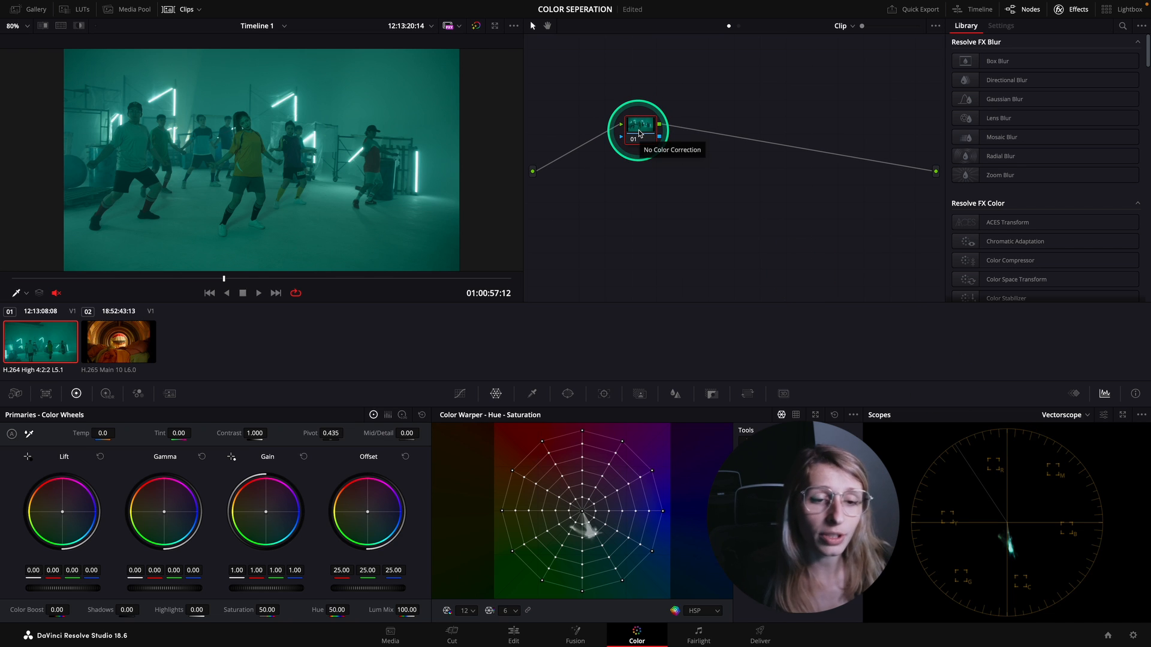
right_click(638, 135)
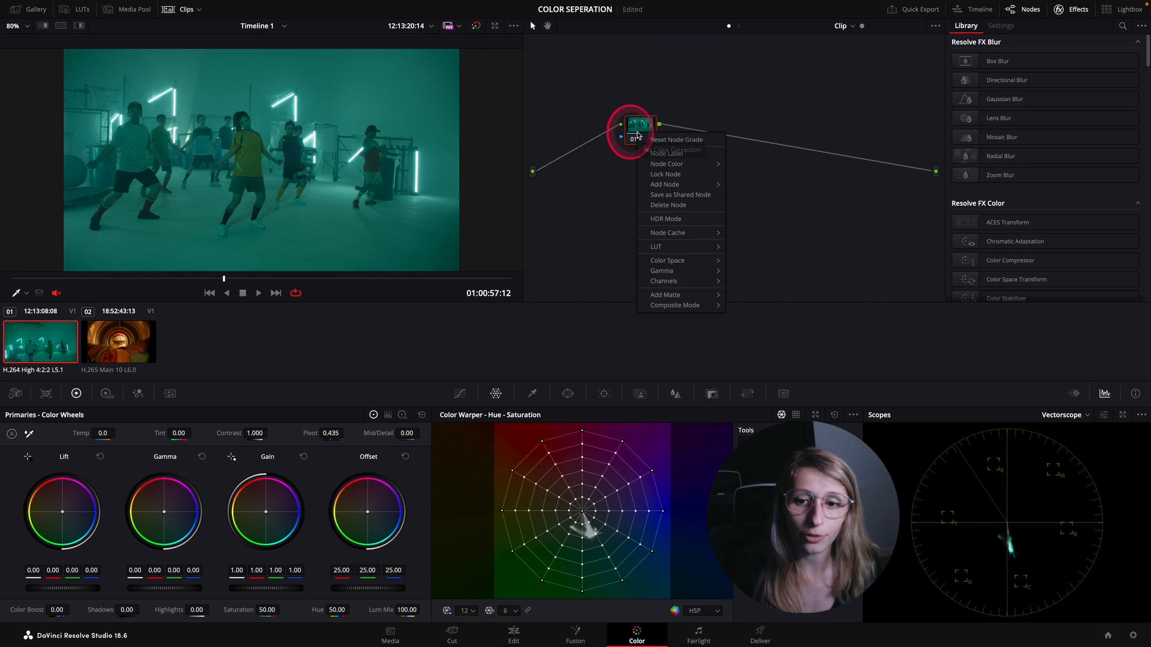
left_click(663, 153)
type("B")
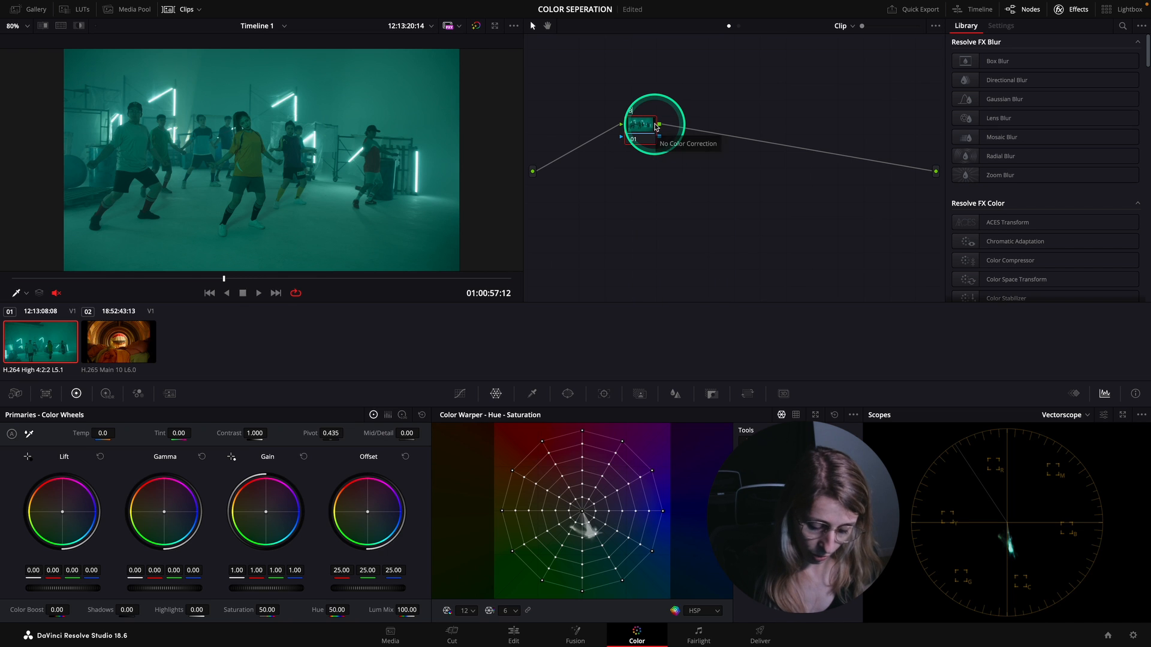
type("ALANCE")
key("Return")
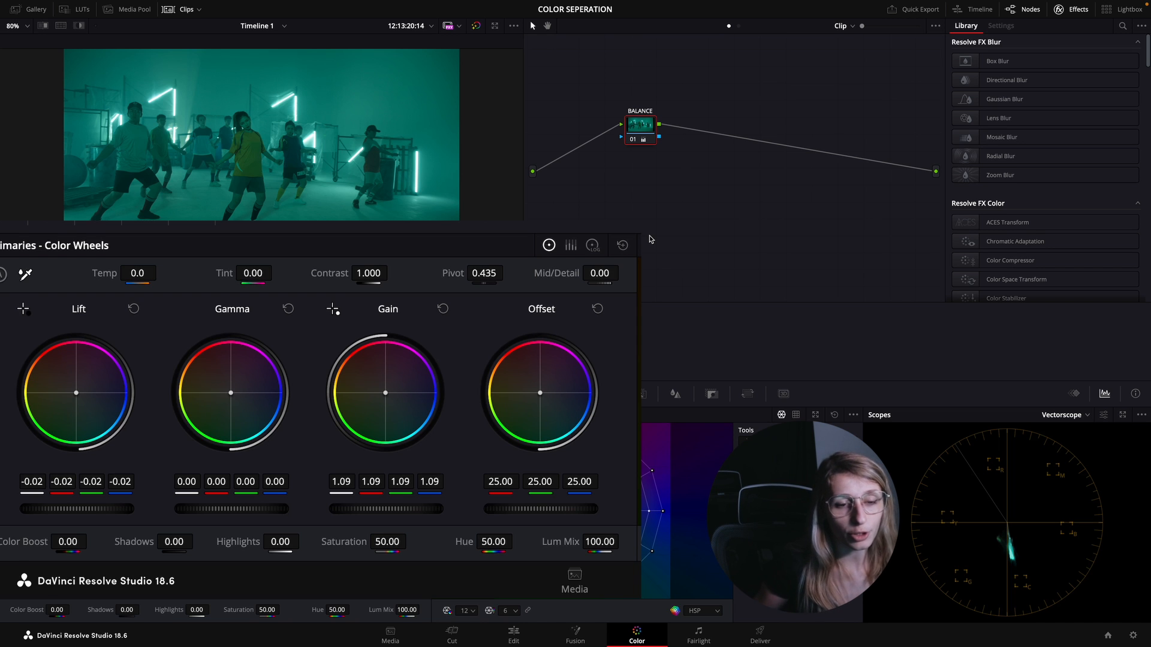
left_click(650, 239)
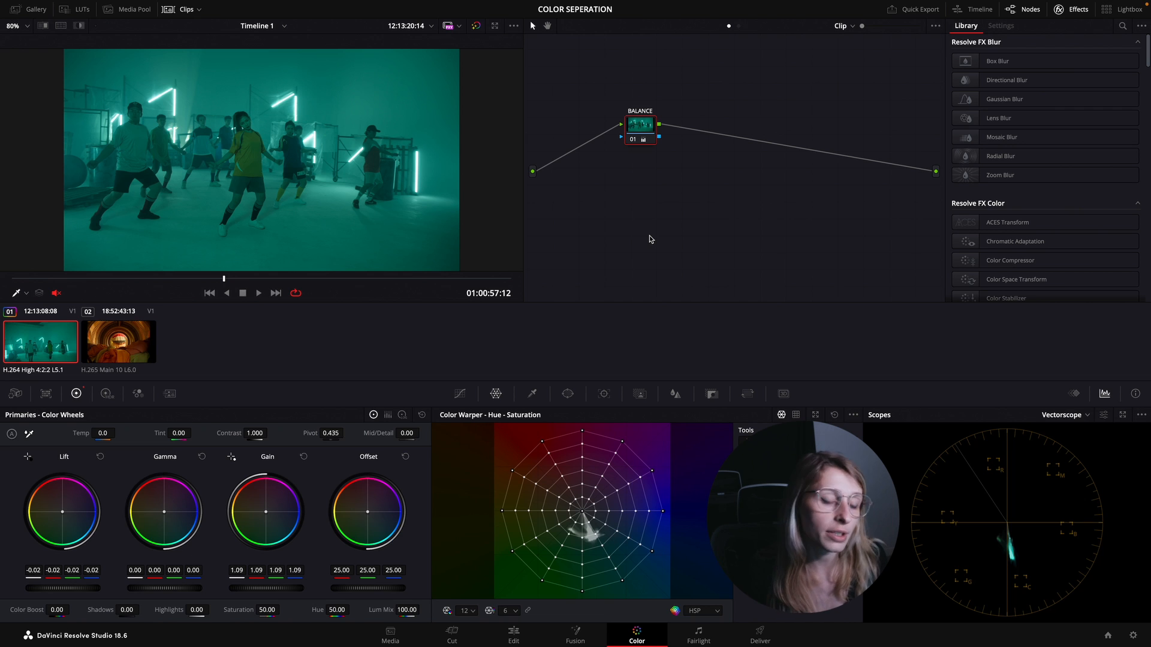
Add a layer node to the BALANCE node and place it below, leaving a gap between the two branches
left_click(645, 108)
mouse_move(644, 123)
left_mouse_down()
mouse_move(655, 113)
mouse_move(641, 122)
left_mouse_up()
left_click(641, 124)
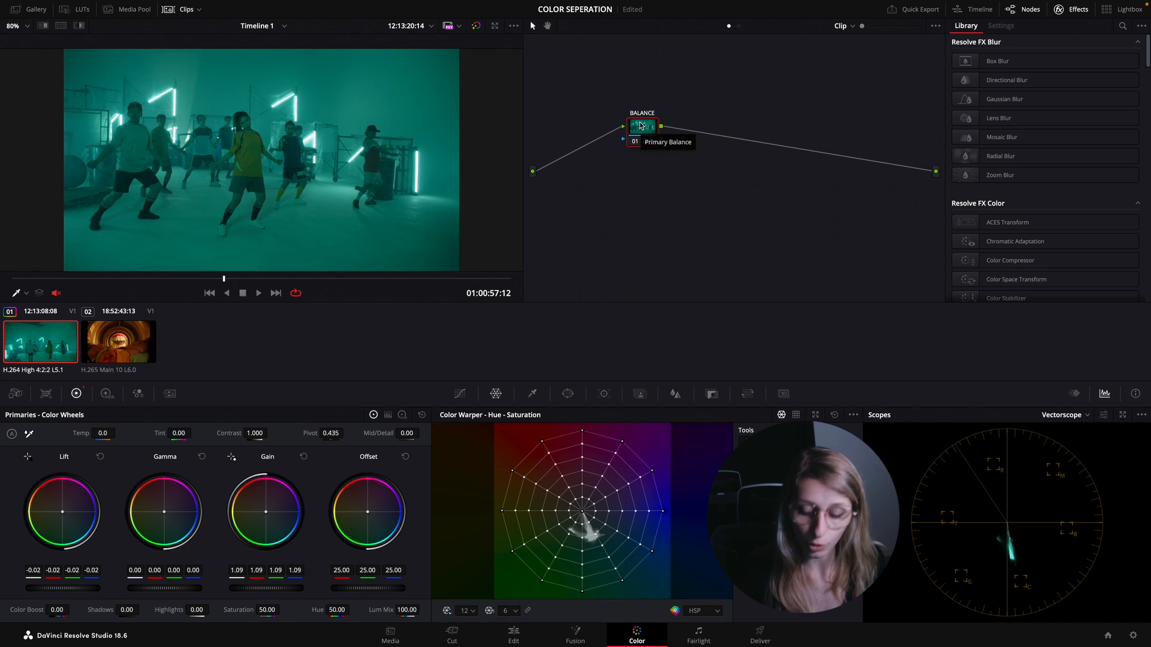
key("alt+l")
left_click_drag(649, 165, 653, 197)
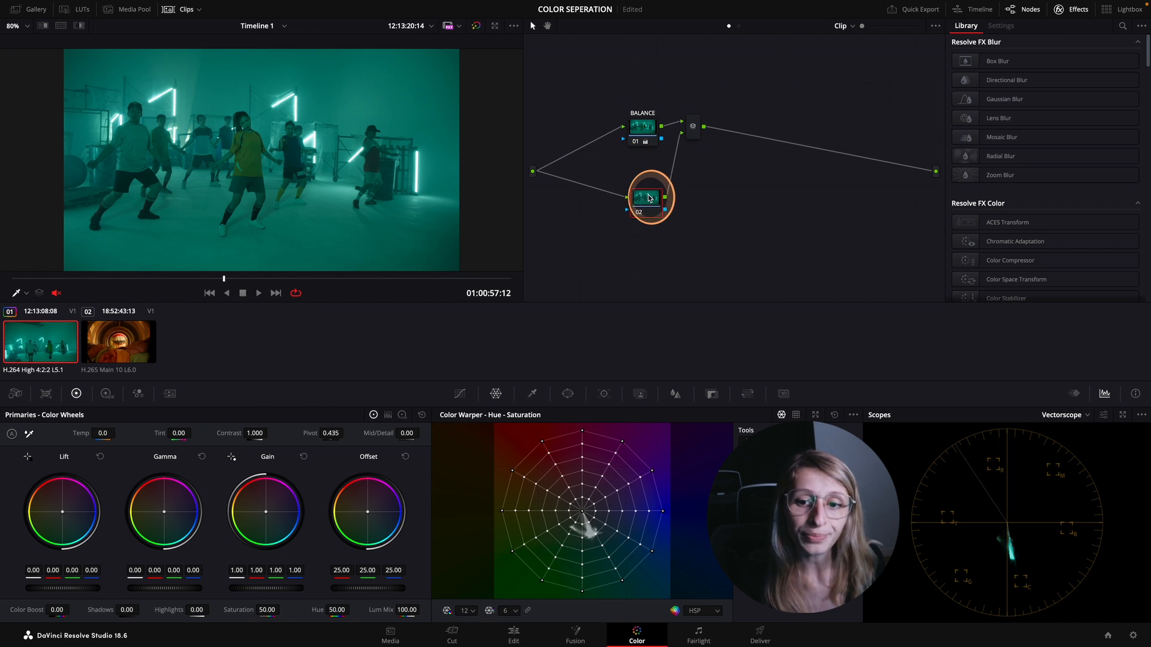
Label the new layer node beneath BALANCE HSV, replacing the mistaken entry DENSITY
right_click(649, 203)
left_click(671, 186)
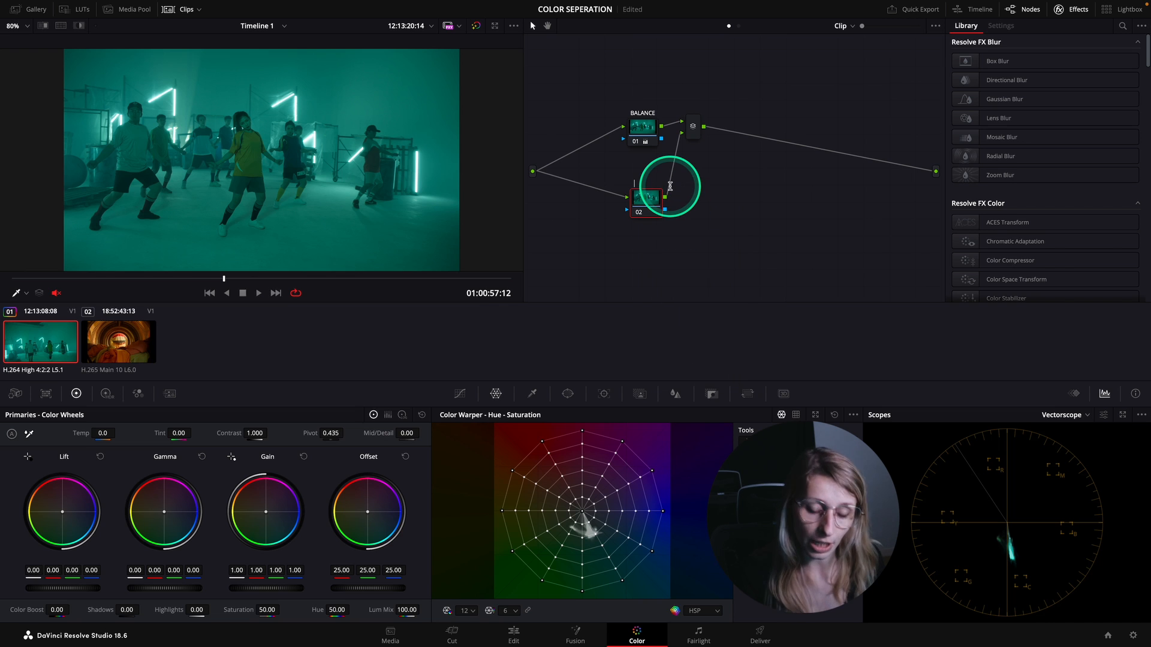
type("D")
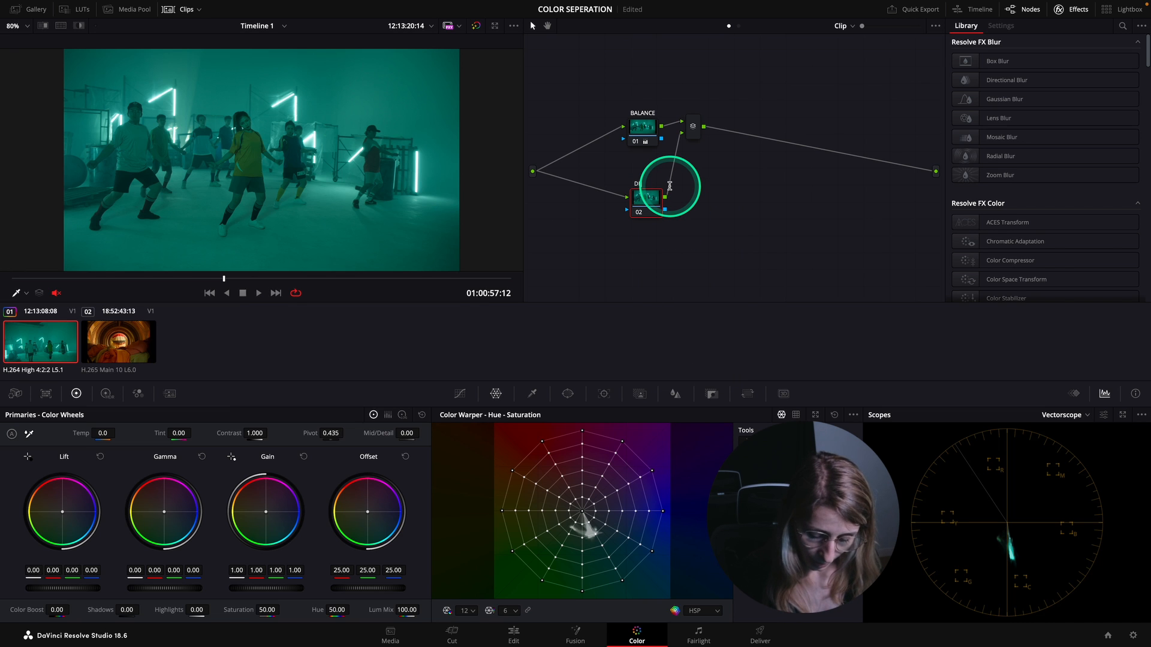
type("ENSITY")
key("BackSpace")
key("BackSpace")
key("BackSpace")
key("BackSpace")
key("BackSpace")
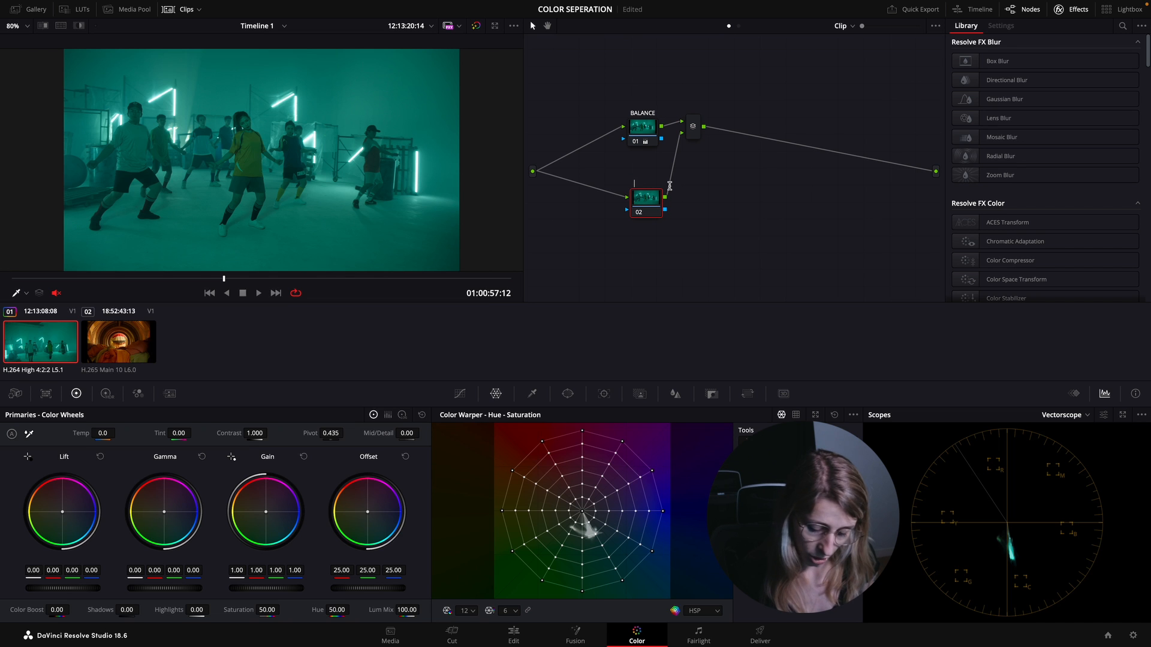
key("Return")
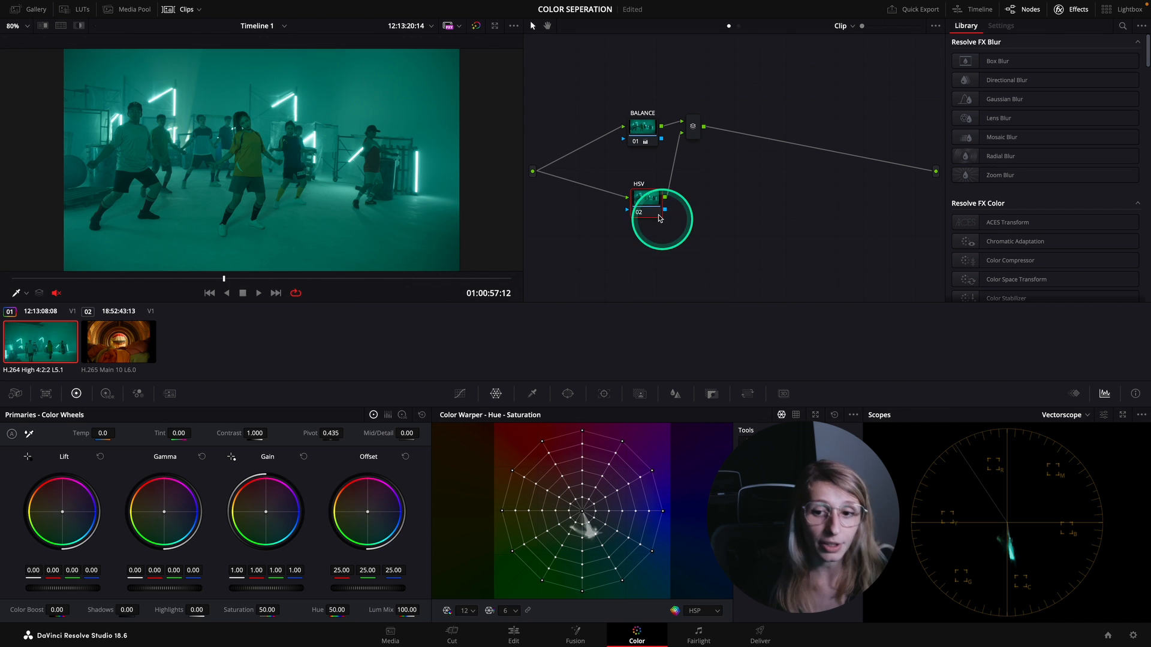
Set the lower node's colour space to HSV, after spacing it further below the BALANCE node
left_click(722, 227)
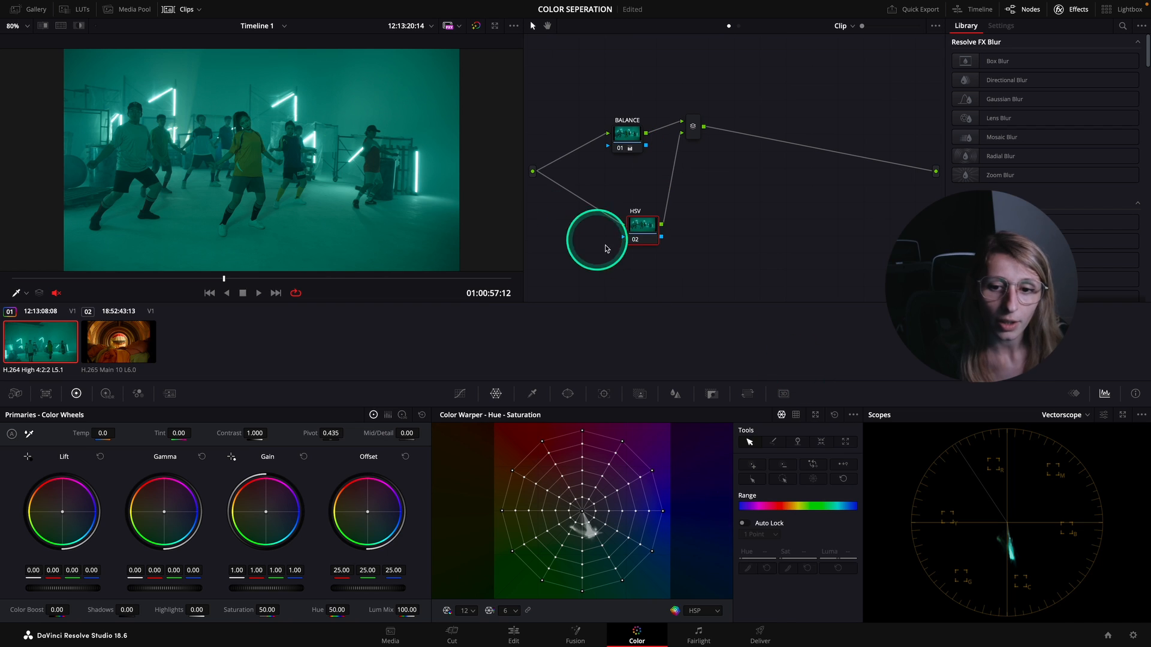
right_click(637, 234)
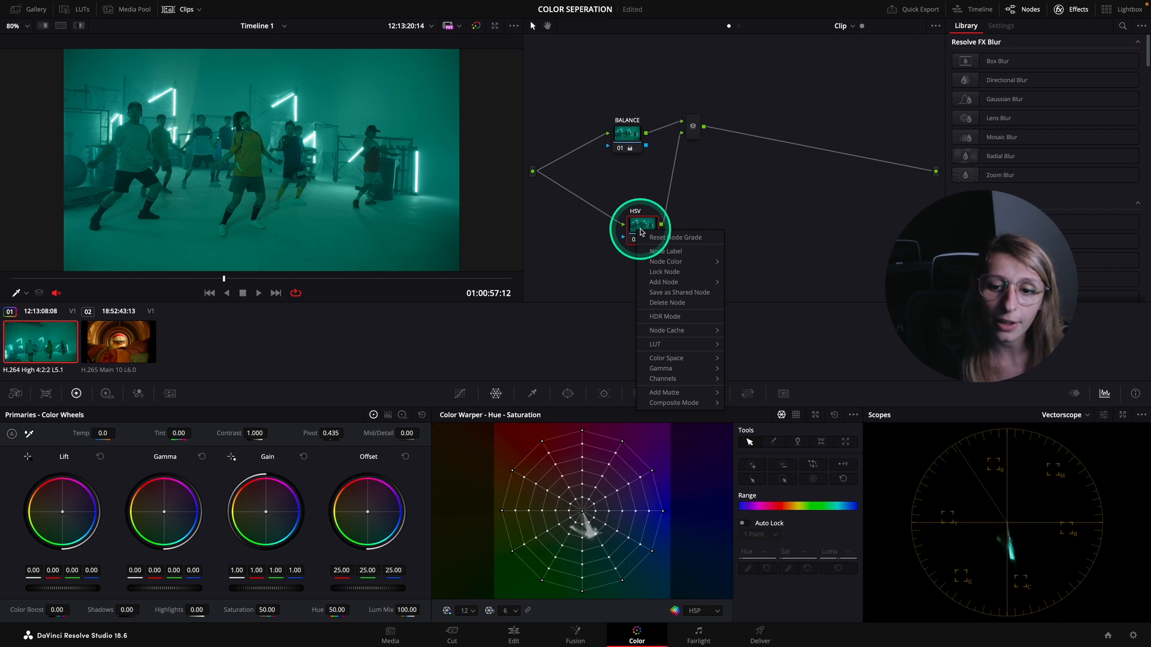
mouse_move(675, 357)
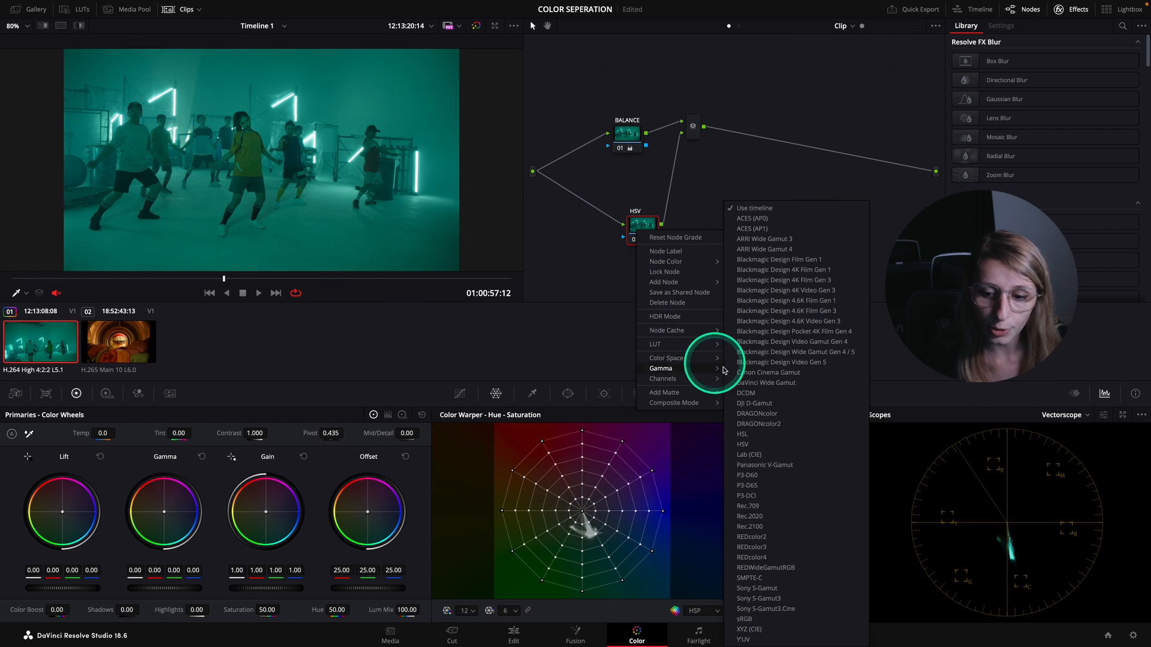
left_click(743, 446)
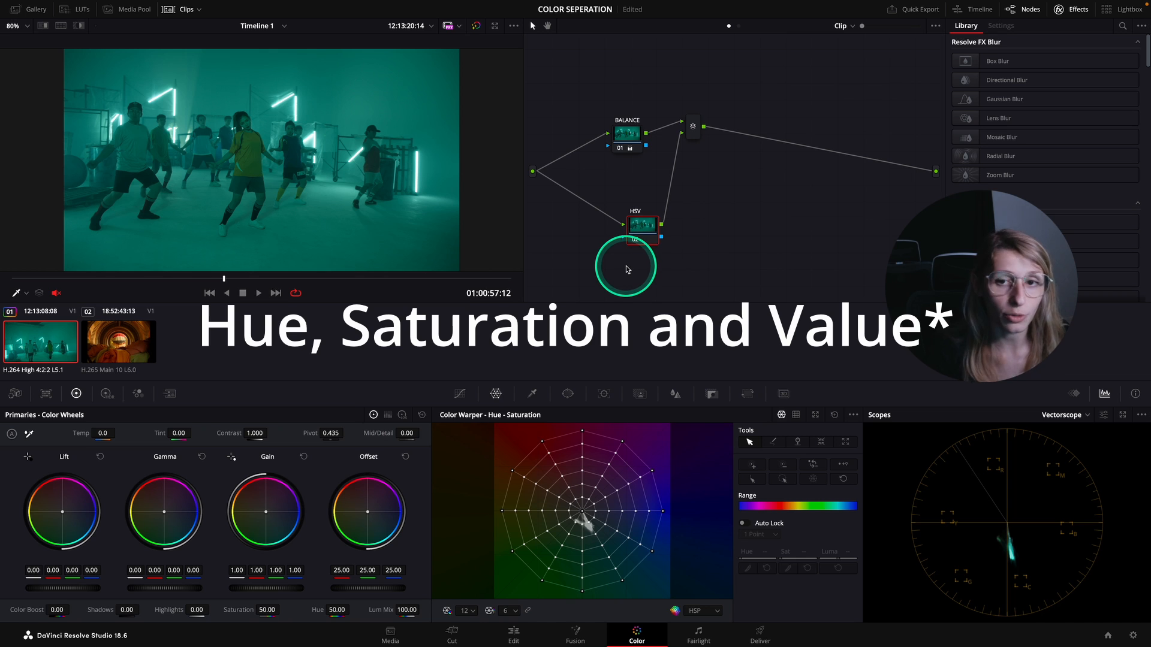
Switch off Channel 1 and a second colour channel on the HSV node
right_click(641, 229)
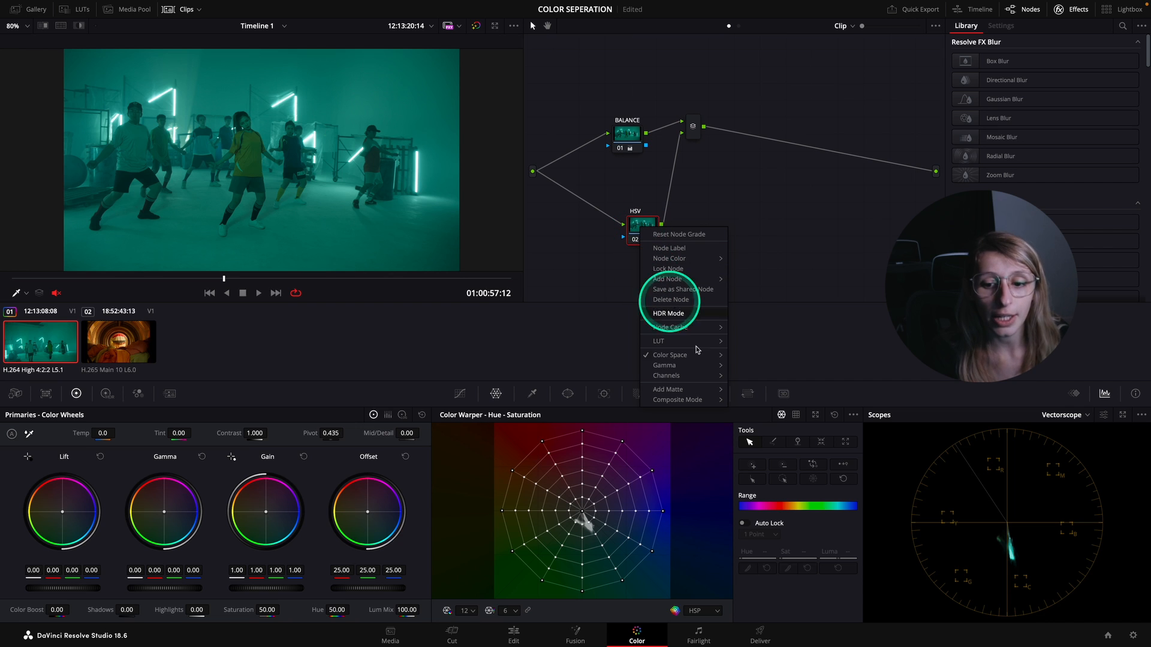
mouse_move(683, 380)
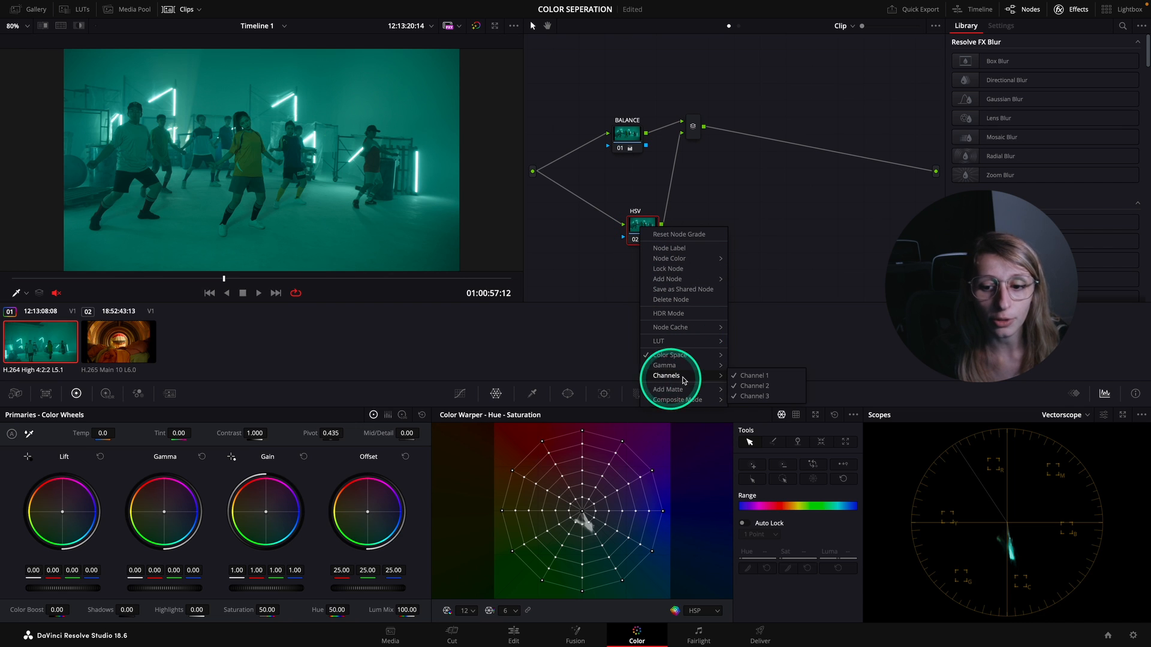
left_click(761, 375)
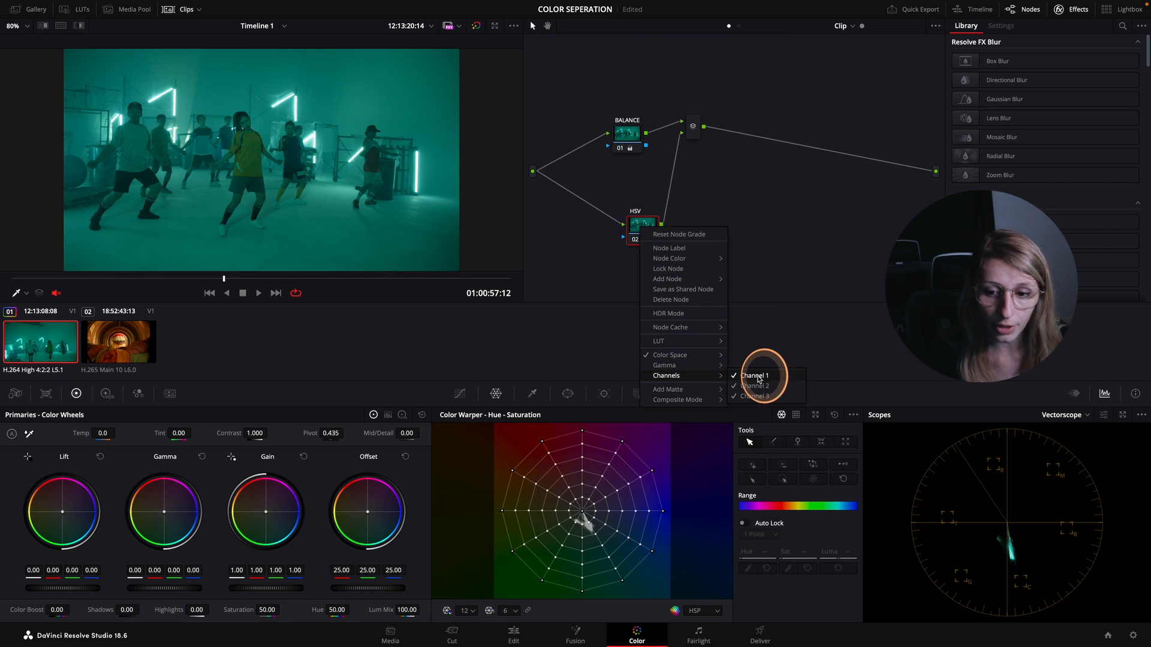
right_click(636, 231)
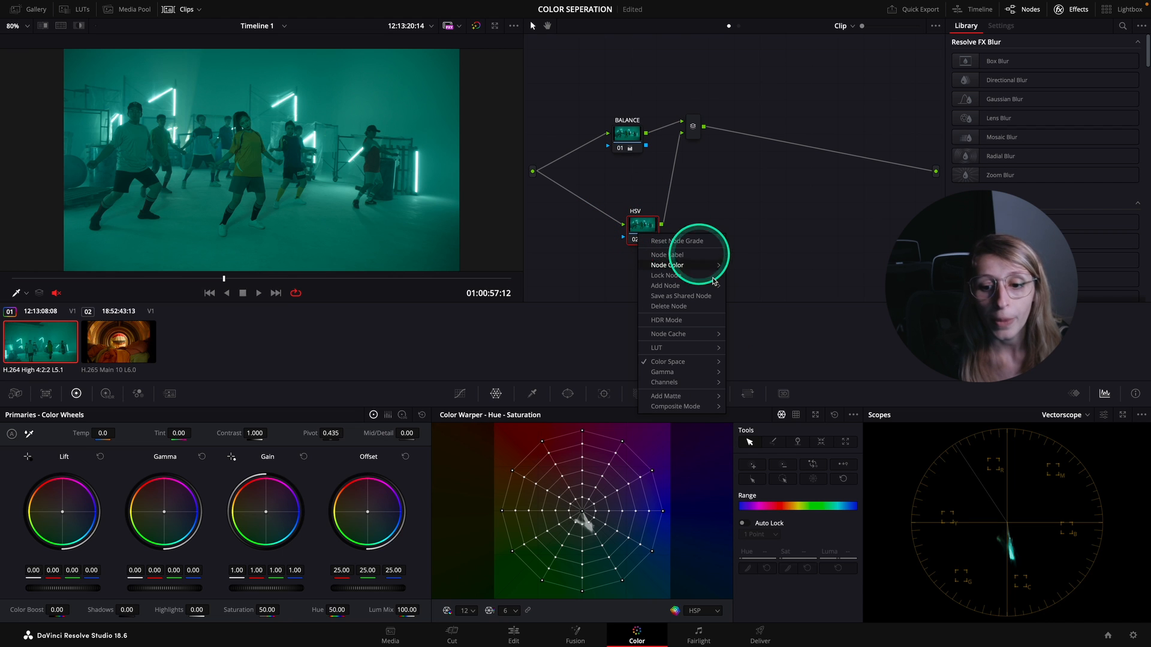
mouse_move(689, 383)
left_click(749, 392)
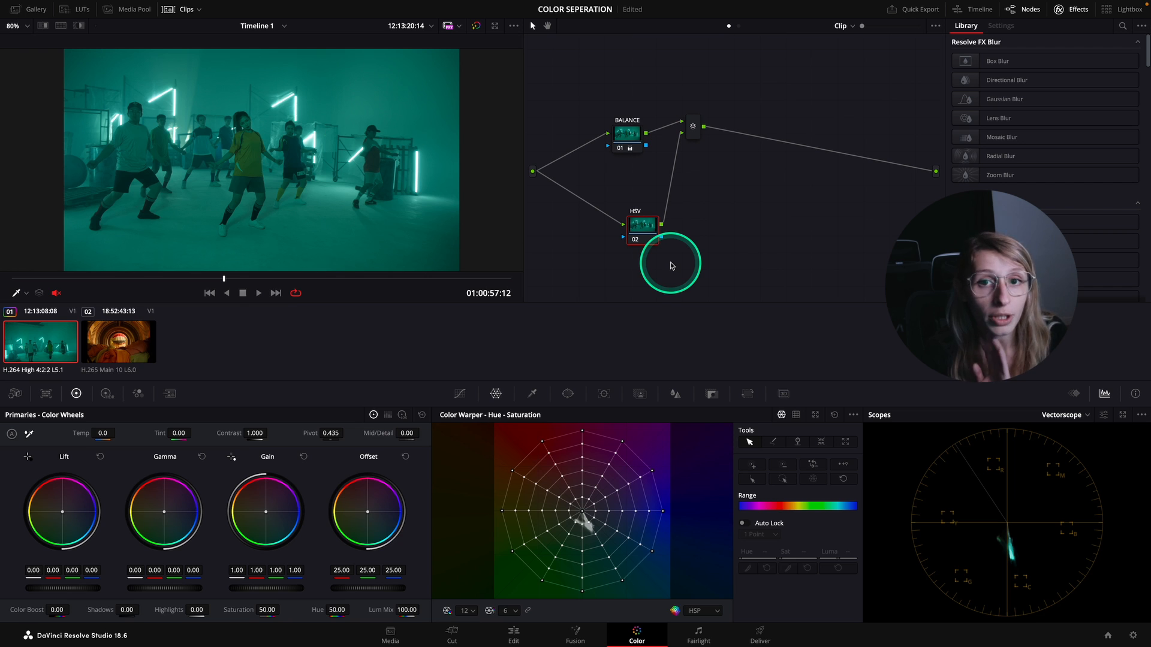
Set the HSV node's gain to 1.68 and compare the full-screen picture with the node off and on
left_click_drag(647, 235, 639, 234)
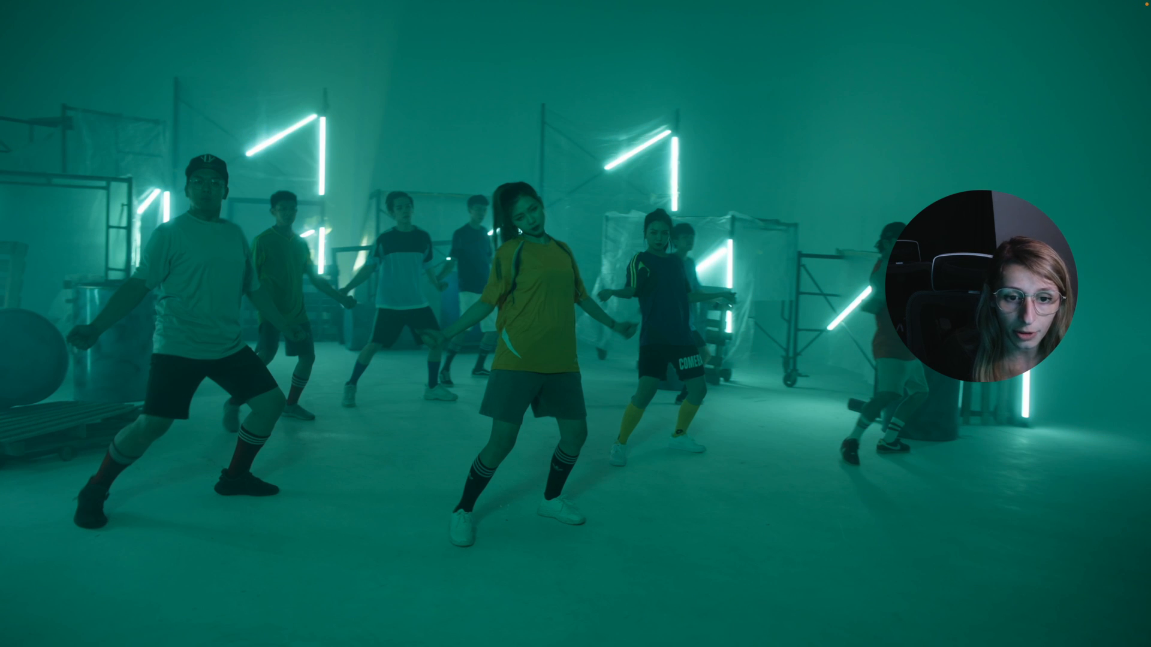
key("super+d")
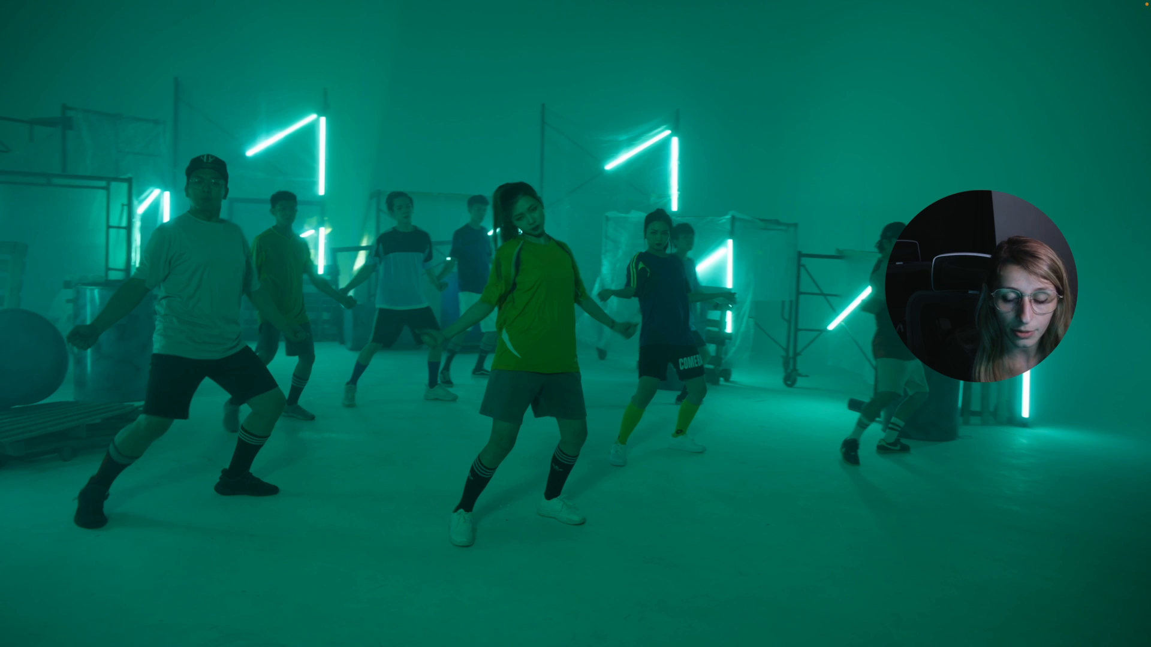
key("super+d")
key("super+d")
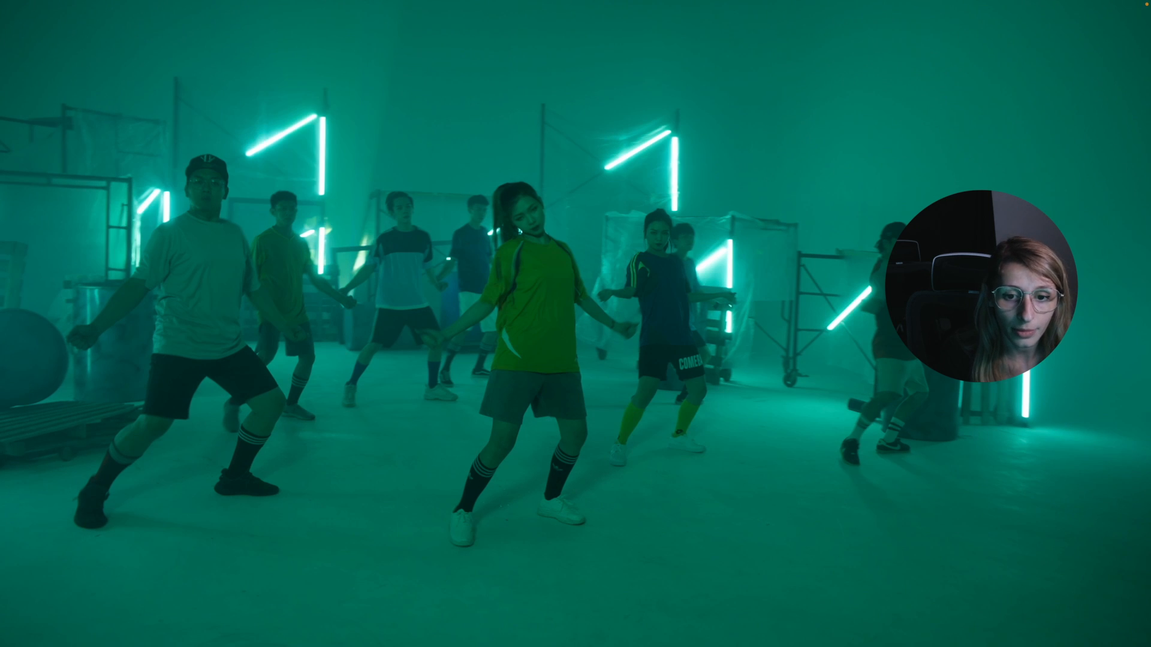
key("Escape")
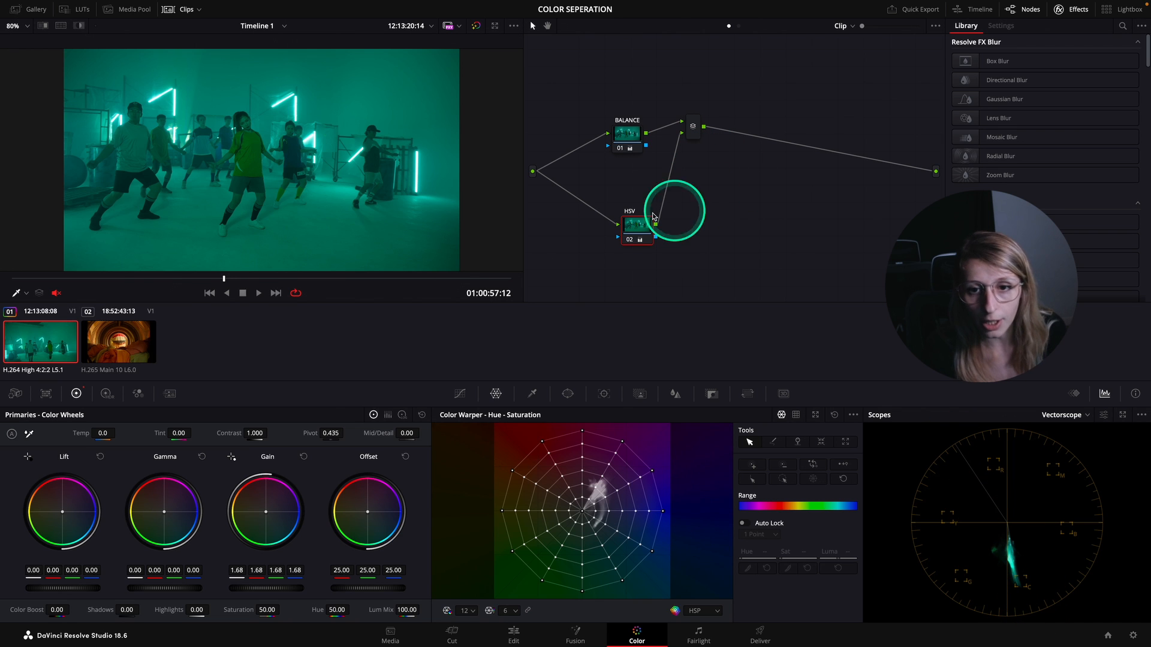
Compare the vectorscope trace with the HSV node off and on, and review the picture full screen
key("ctrl+d")
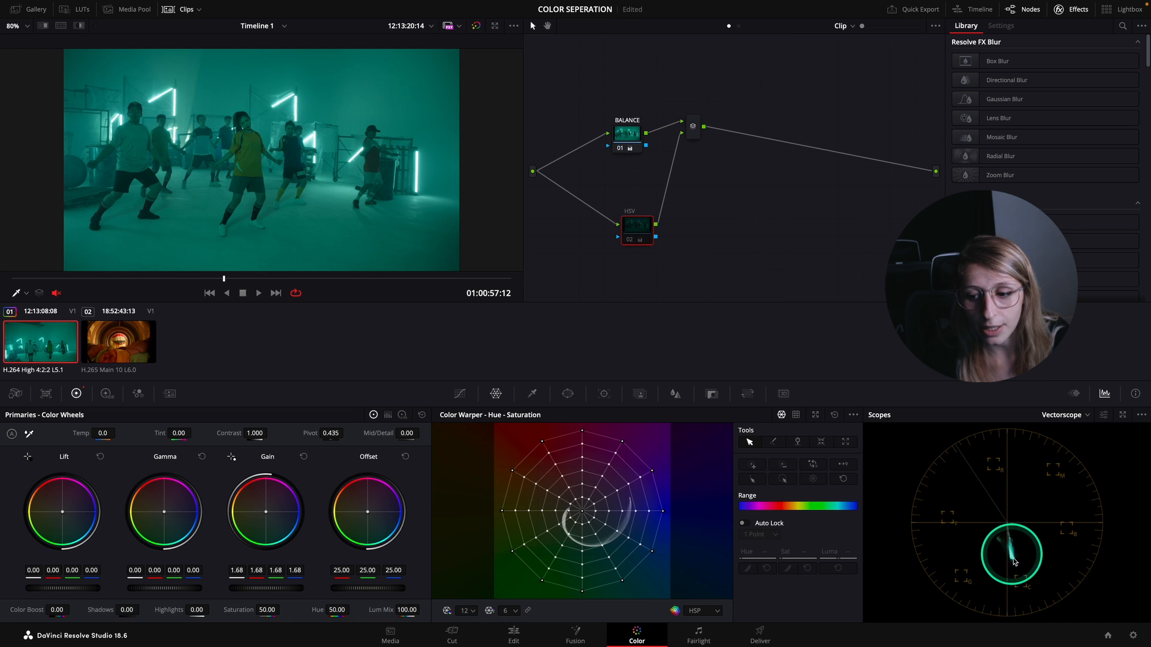
key("ctrl+d")
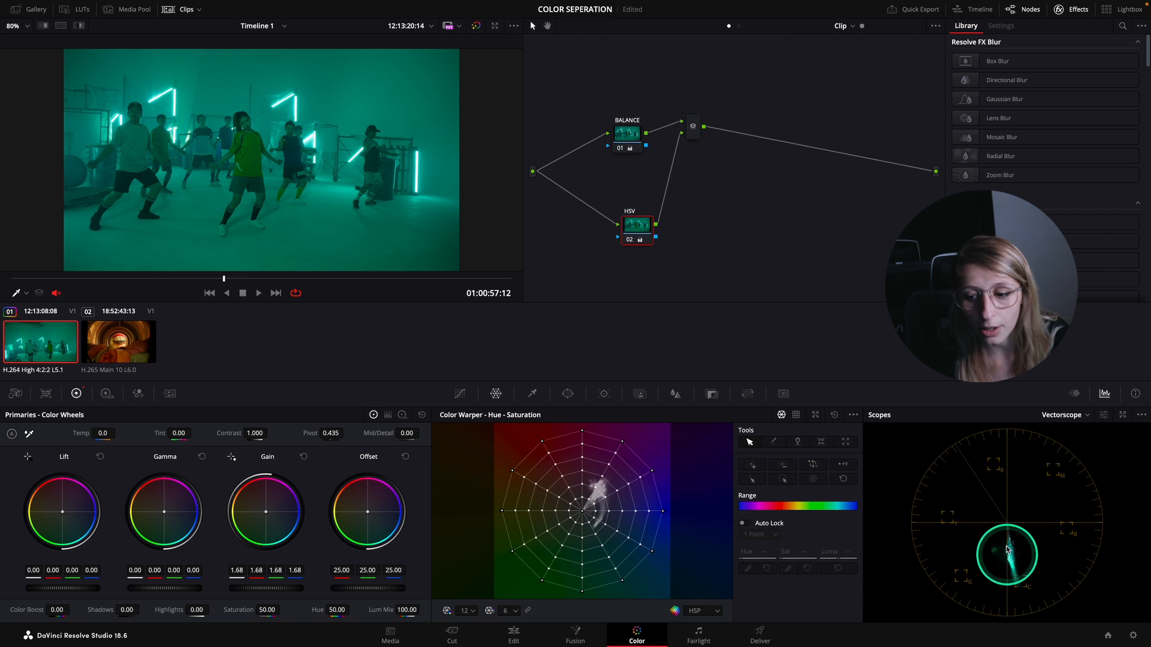
key("ctrl+f")
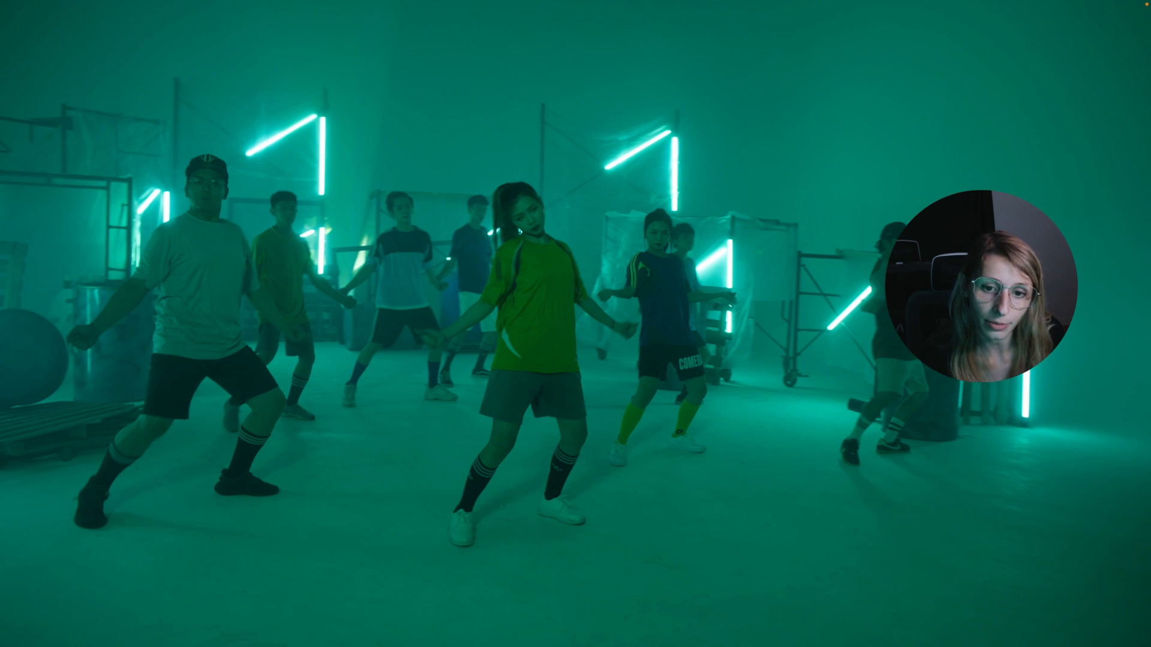
key("ctrl+f")
Set the BALANCE node's temperature to -400 and tint to 14.40, and compare the full-screen picture with the node off and on
left_click(627, 128)
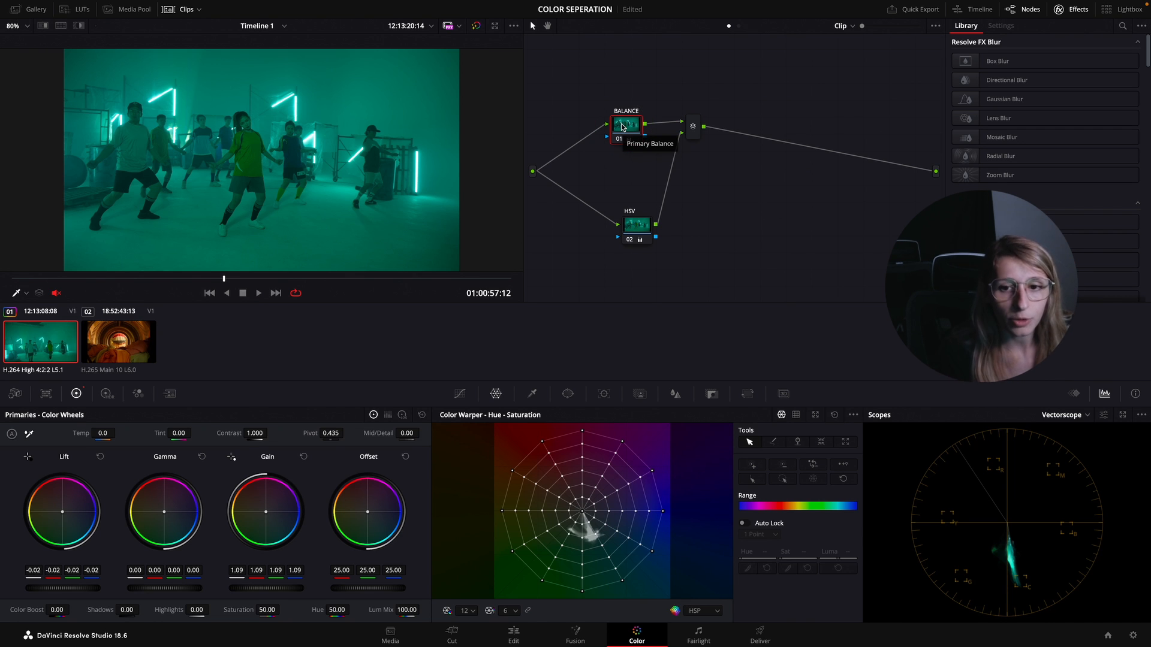
left_click_drag(632, 126, 628, 126)
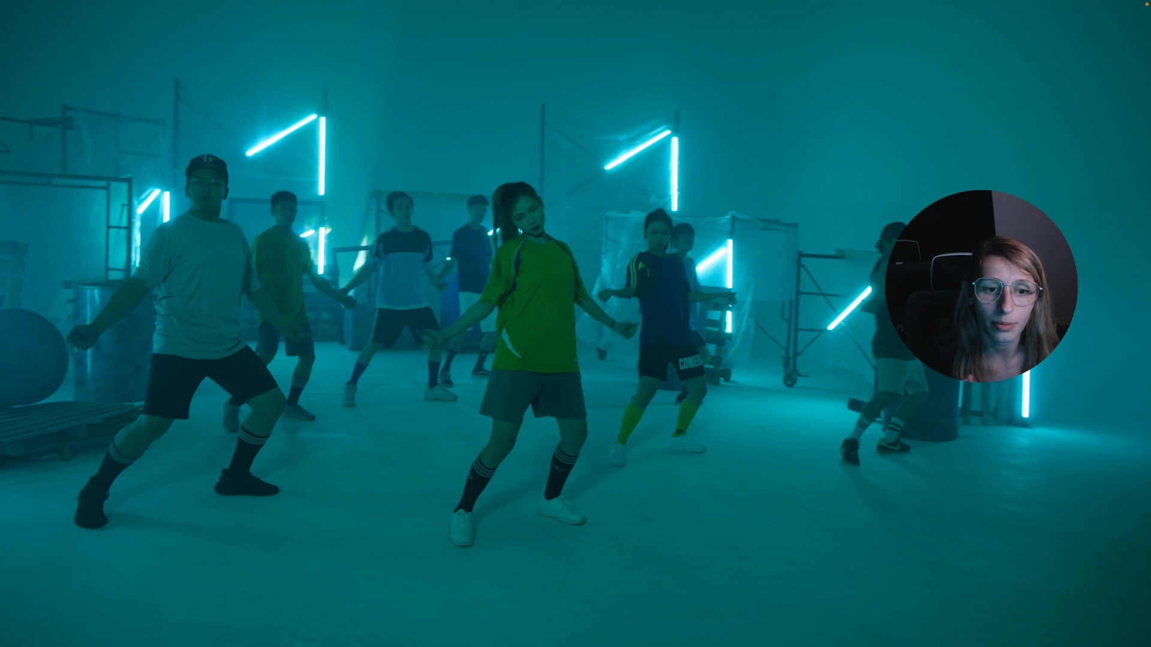
key("super+d")
key("super+d")
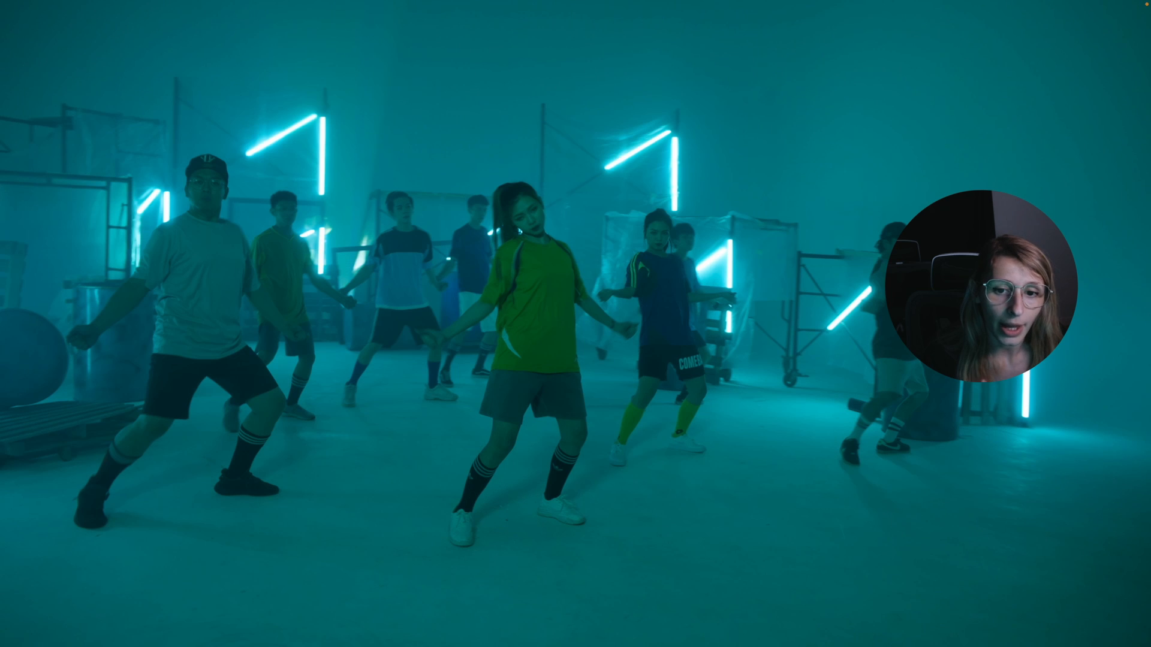
key("super+d")
key("super+d")
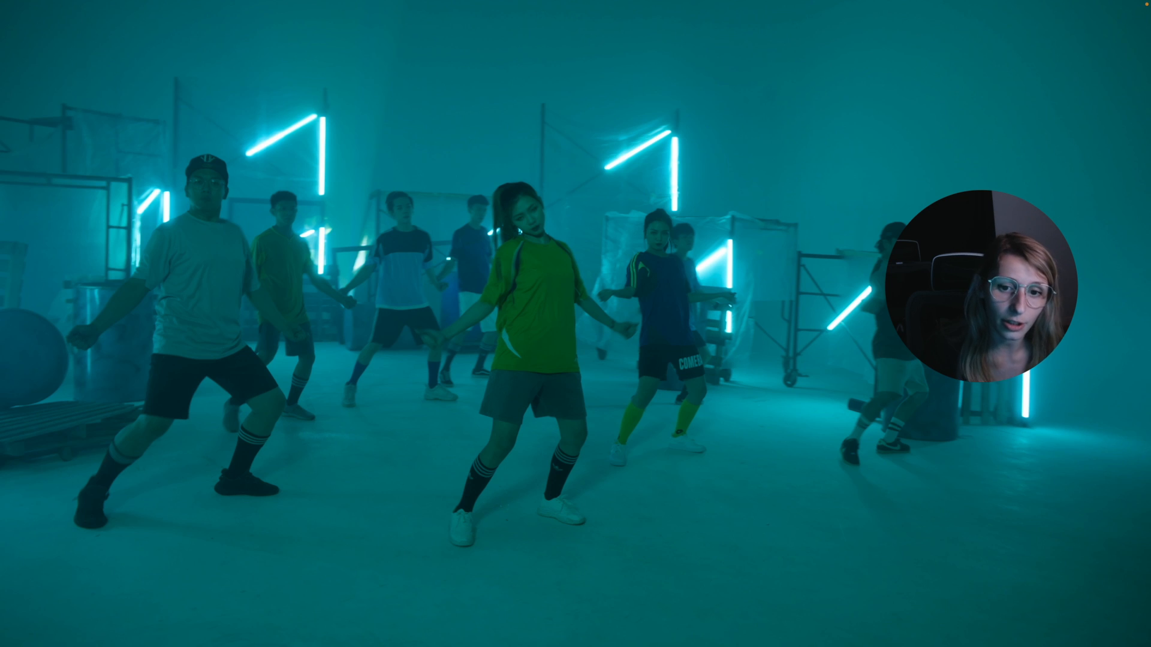
key("super+d")
key("super+d")
key("Escape")
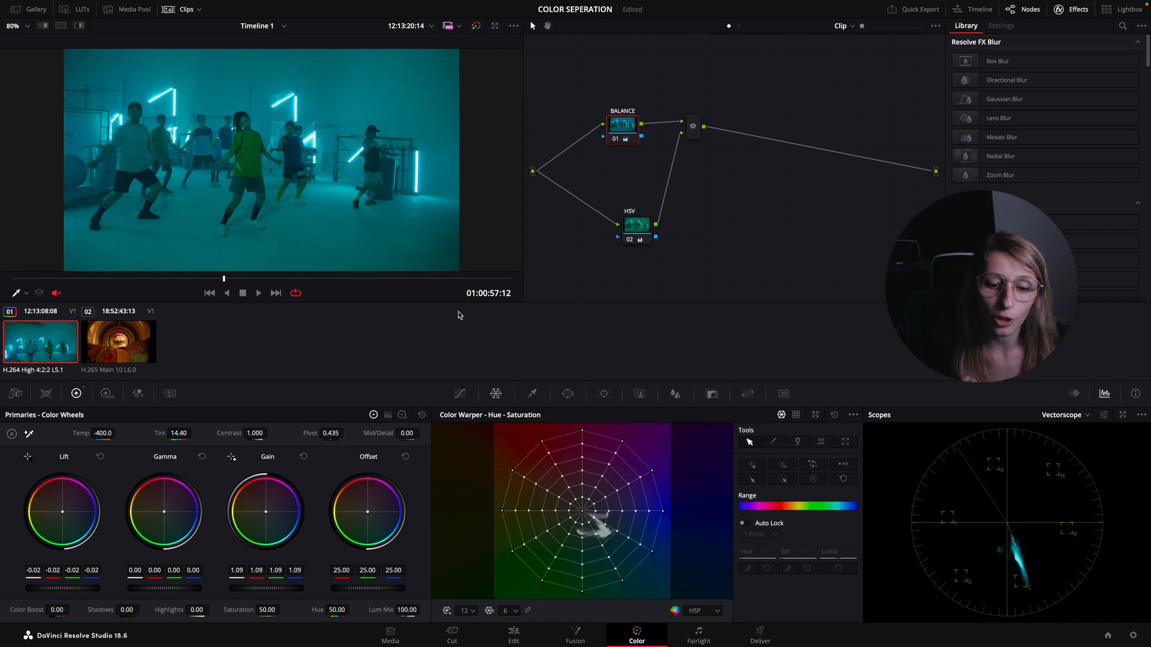
Add a serial node after the mixer and give it a circular window stretched into a wide ellipse over the dancers
left_click_drag(693, 126, 710, 154)
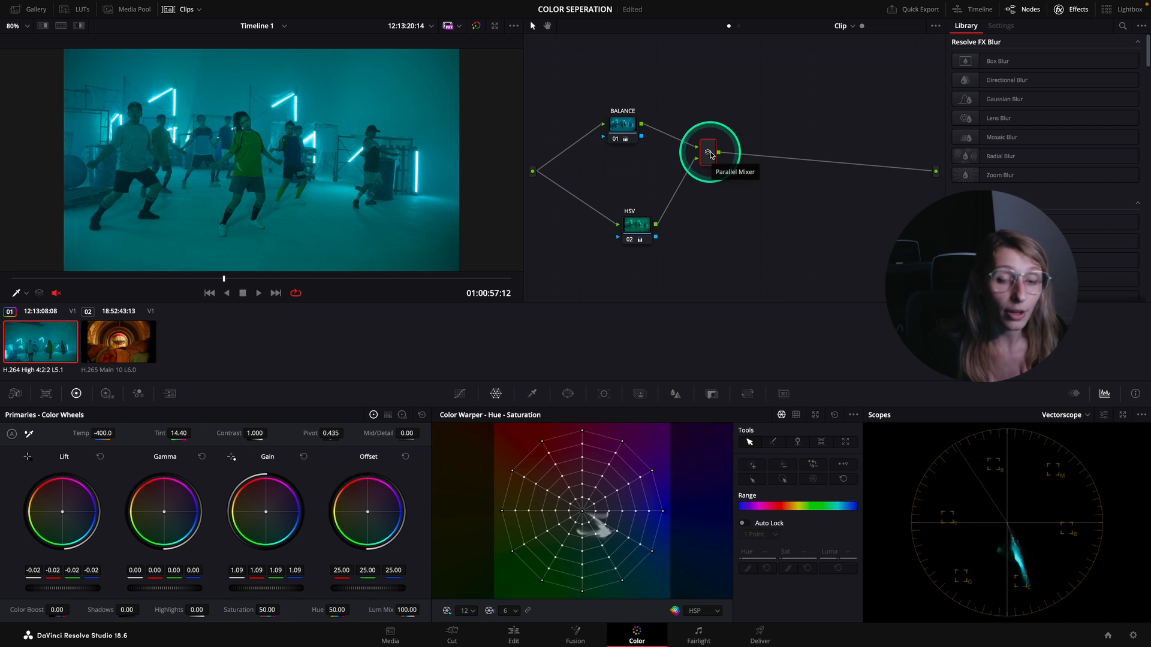
key("alt+s")
left_click(567, 394)
left_click(454, 487)
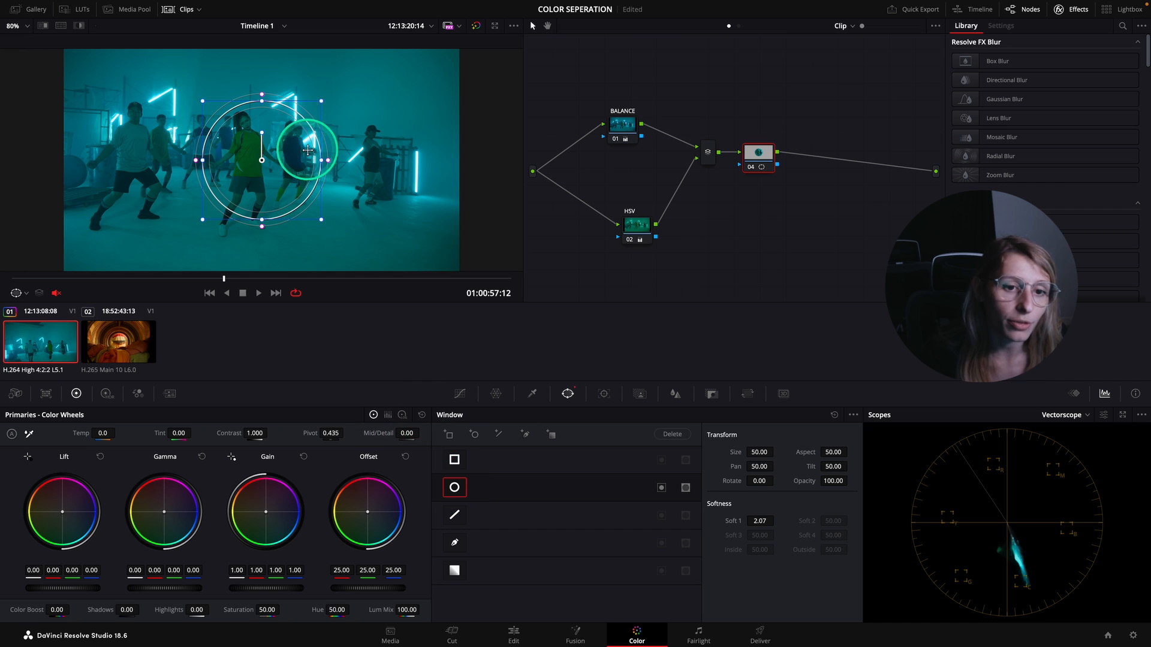
left_click_drag(321, 160, 378, 160)
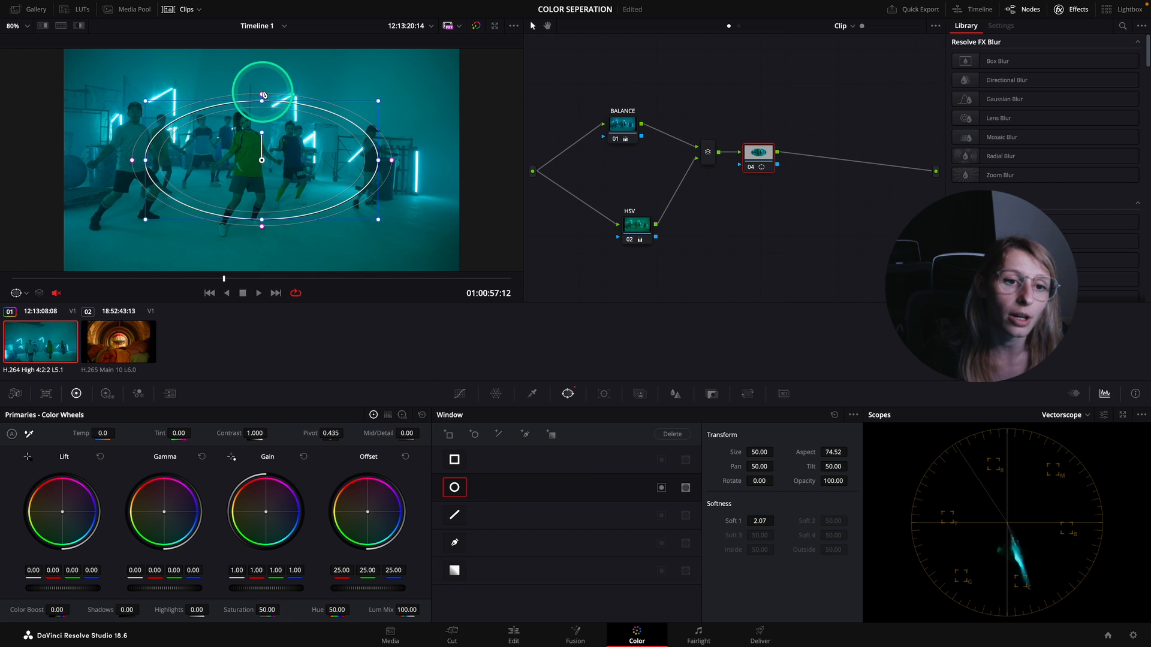
Brighten the area inside the window by raising the upper part of node 04's custom curve slightly
left_click(460, 393)
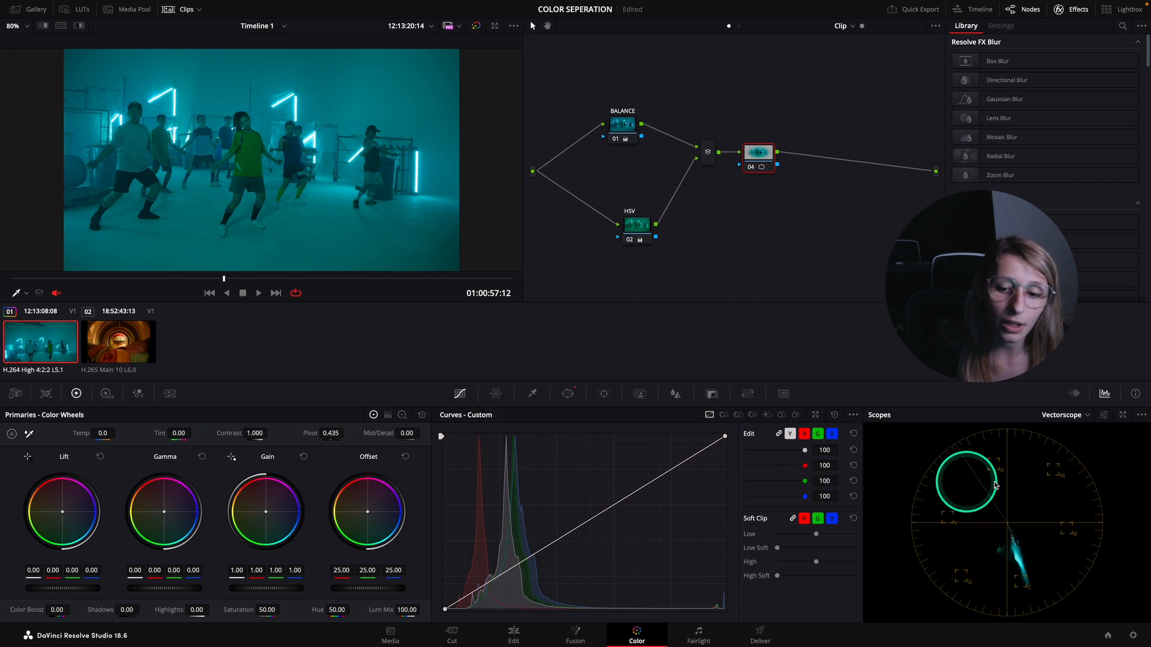
left_click(635, 487)
left_click_drag(634, 486, 630, 485)
Add an outside node to node 04 and darken the surroundings by pulling the upper part of its custom curve down
right_click(756, 153)
mouse_move(839, 207)
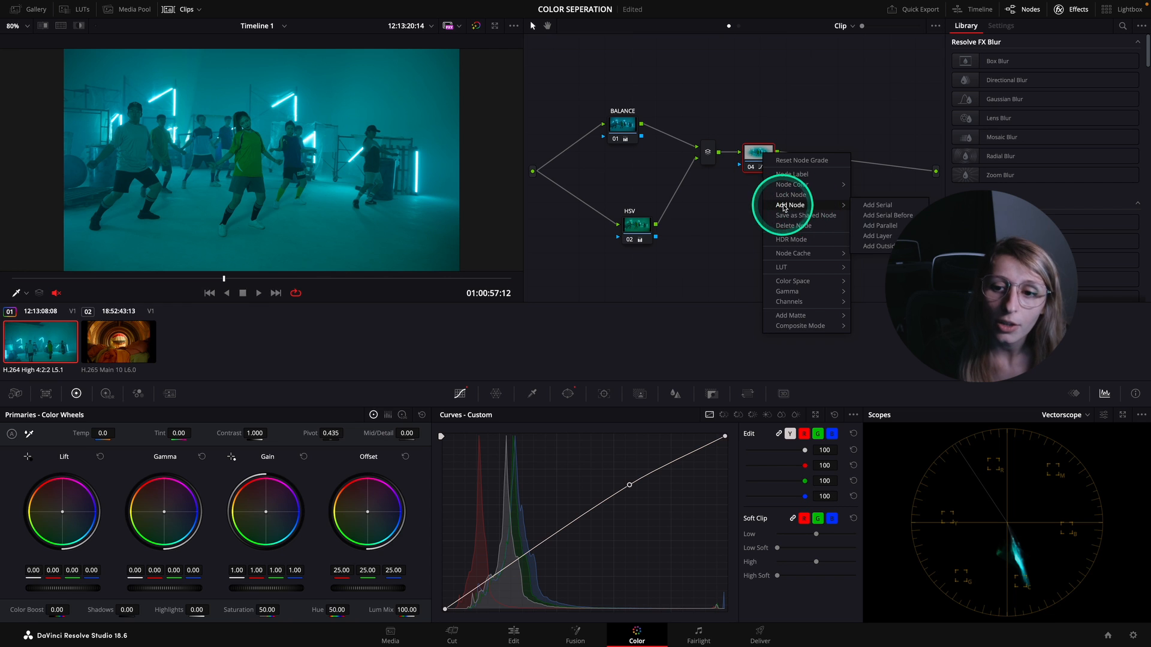
left_click(871, 245)
left_click_drag(641, 487, 634, 510)
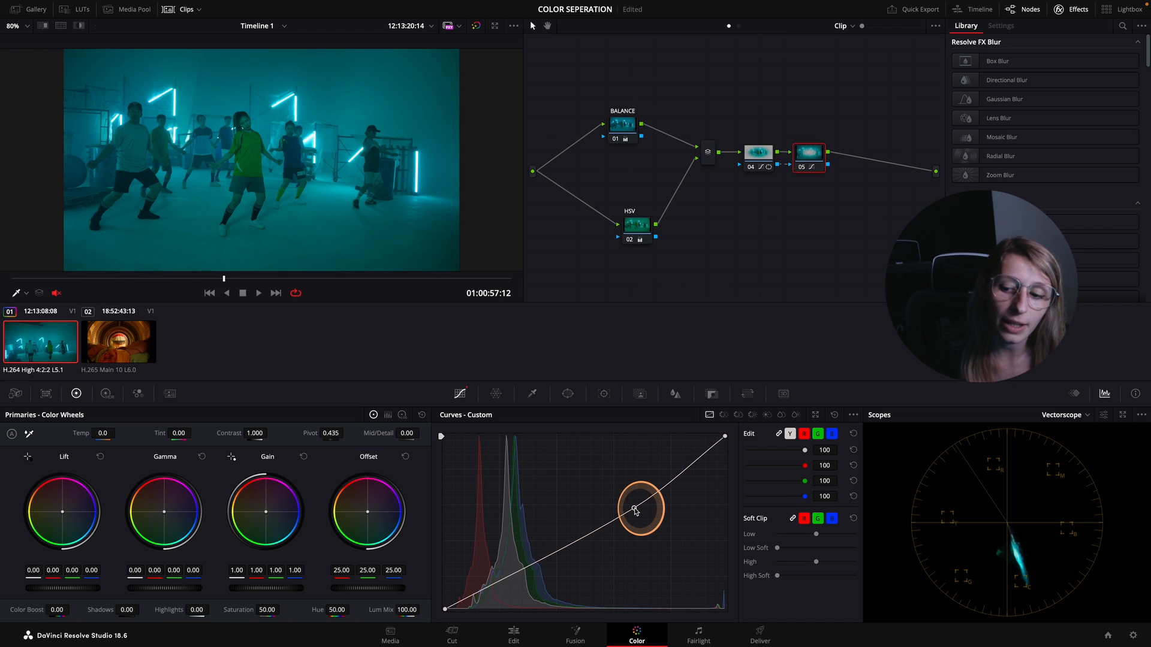
Select nodes 04 and 05 together and compare the full-screen picture with both off and on
left_click_drag(741, 133, 807, 166)
key("super+f")
key("super+d")
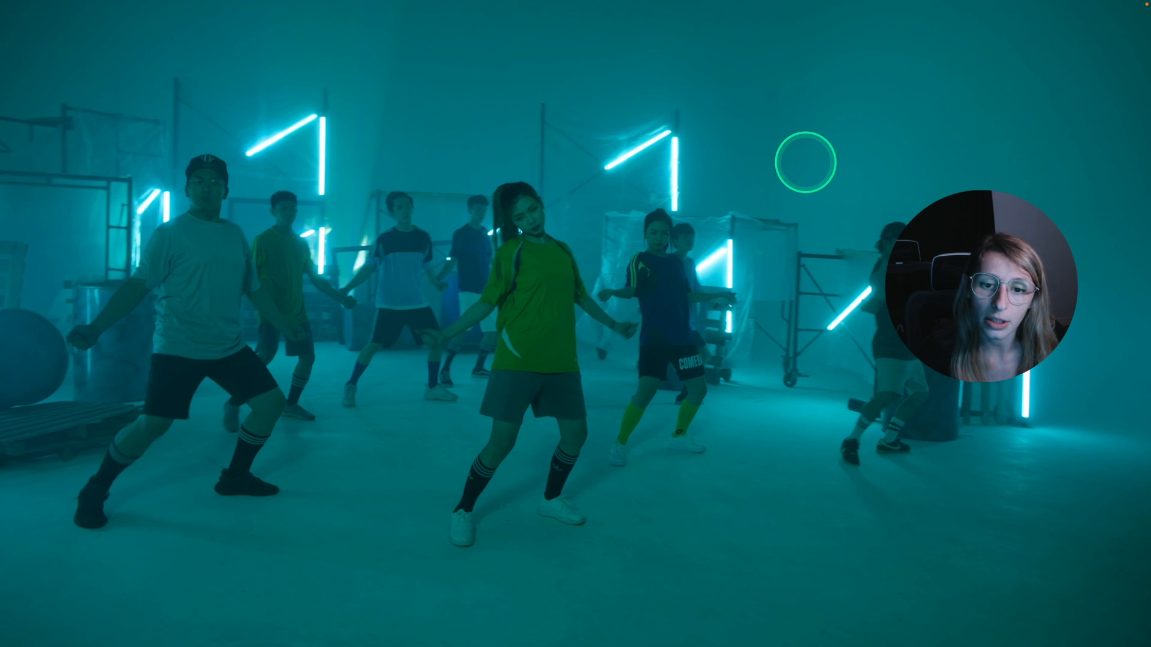
key("super+d")
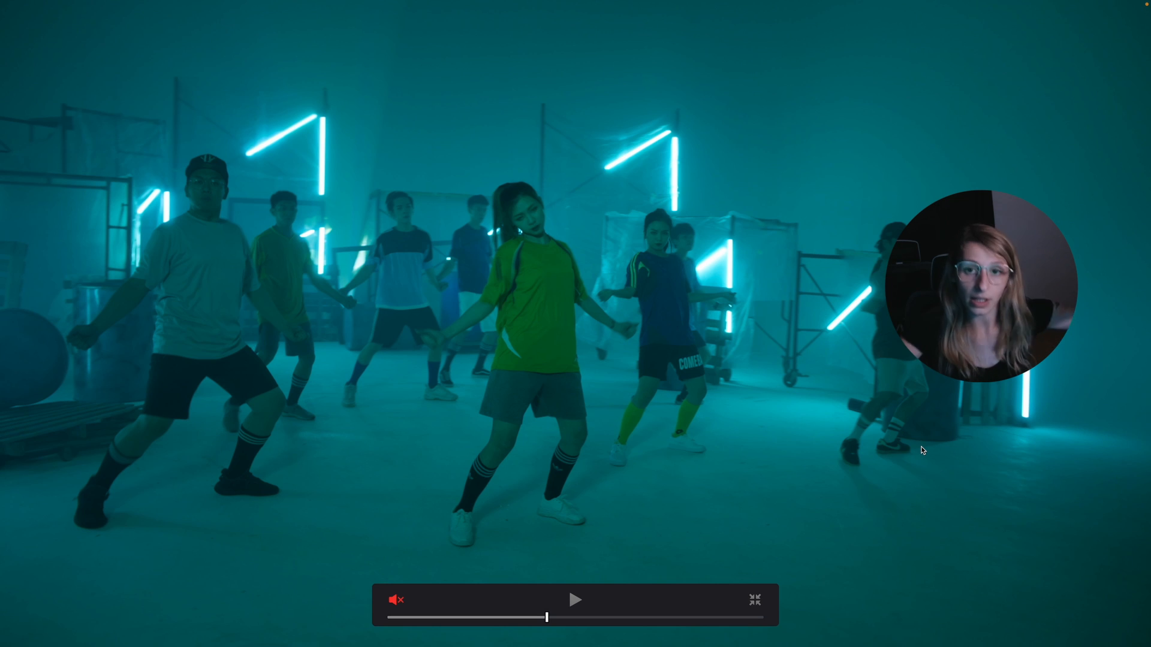
key("Escape")
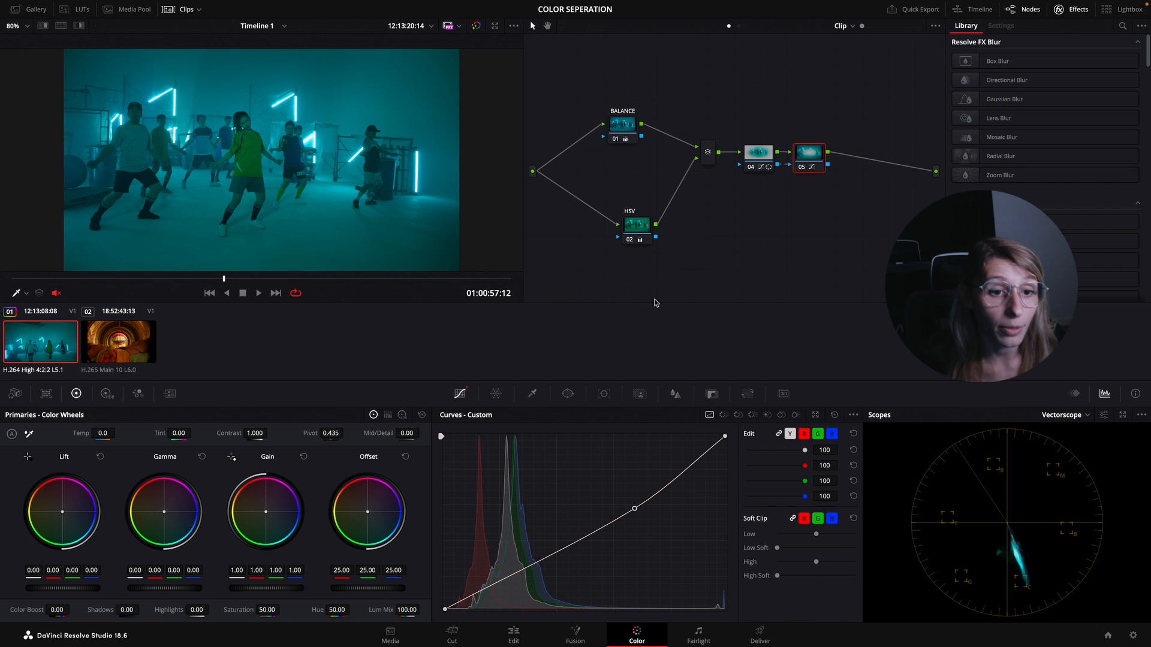
left_click(706, 286)
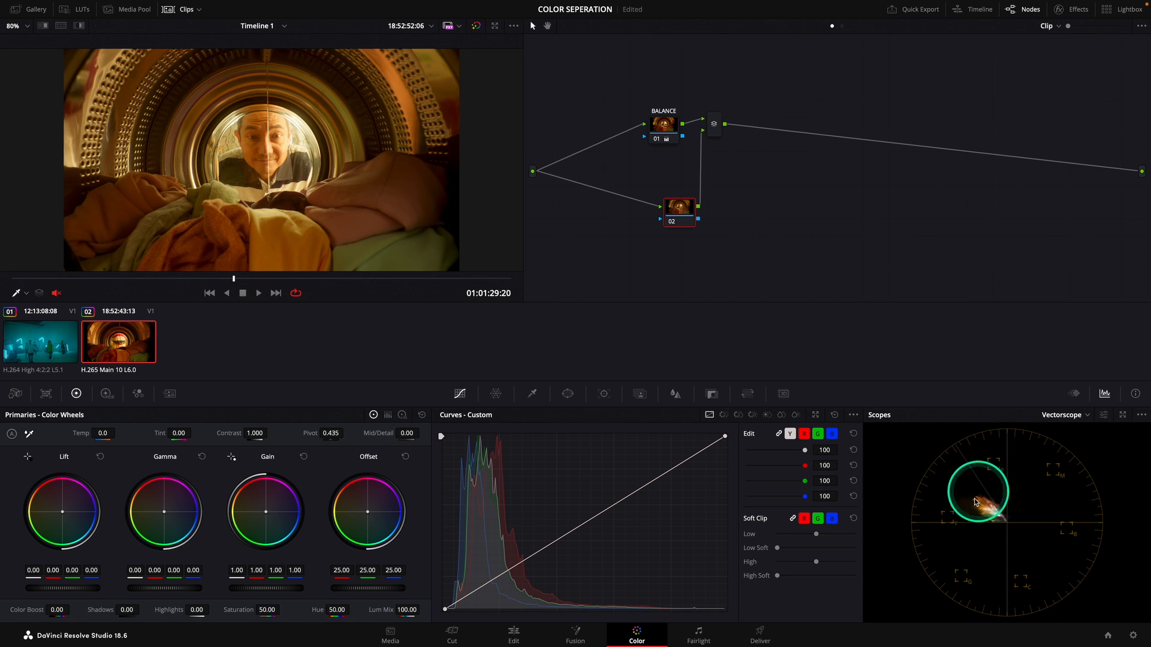
Select the washing-machine clip's BALANCE node and compare the picture with it off and on
left_click_drag(663, 129, 659, 133)
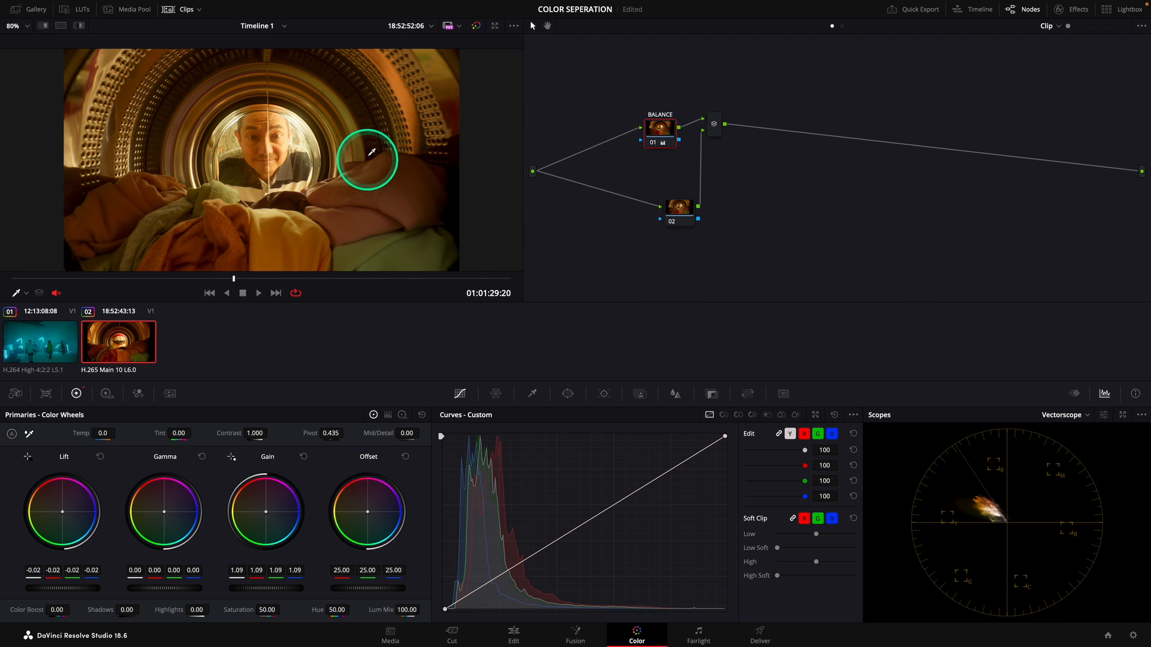
key("ctrl+d")
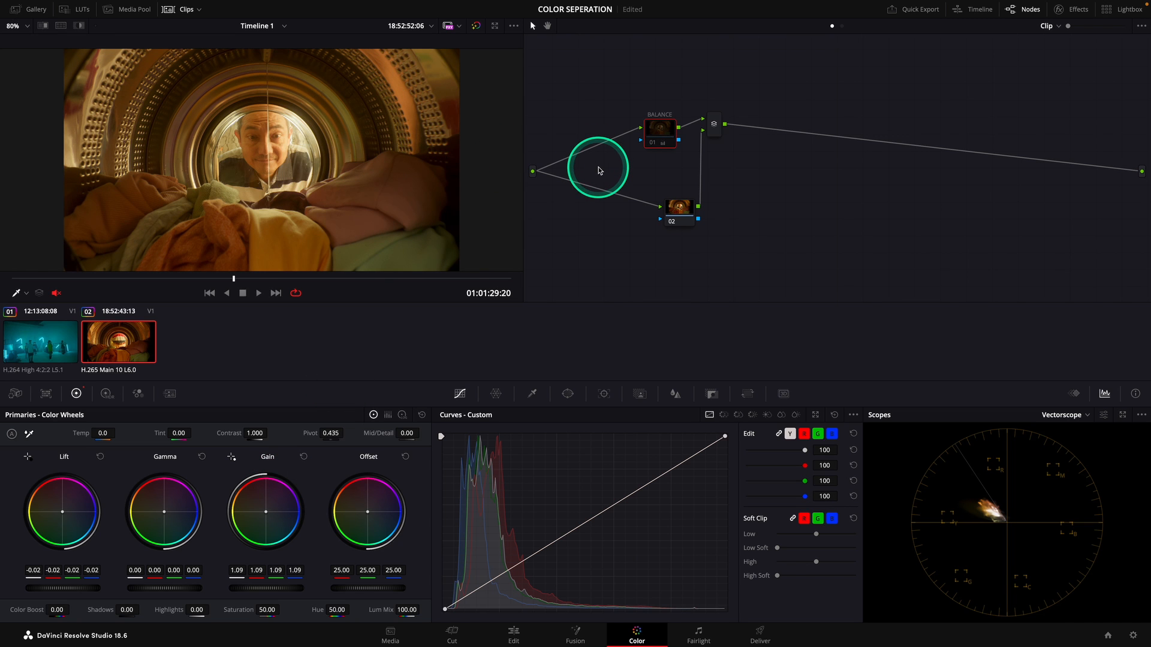
key("ctrl+d")
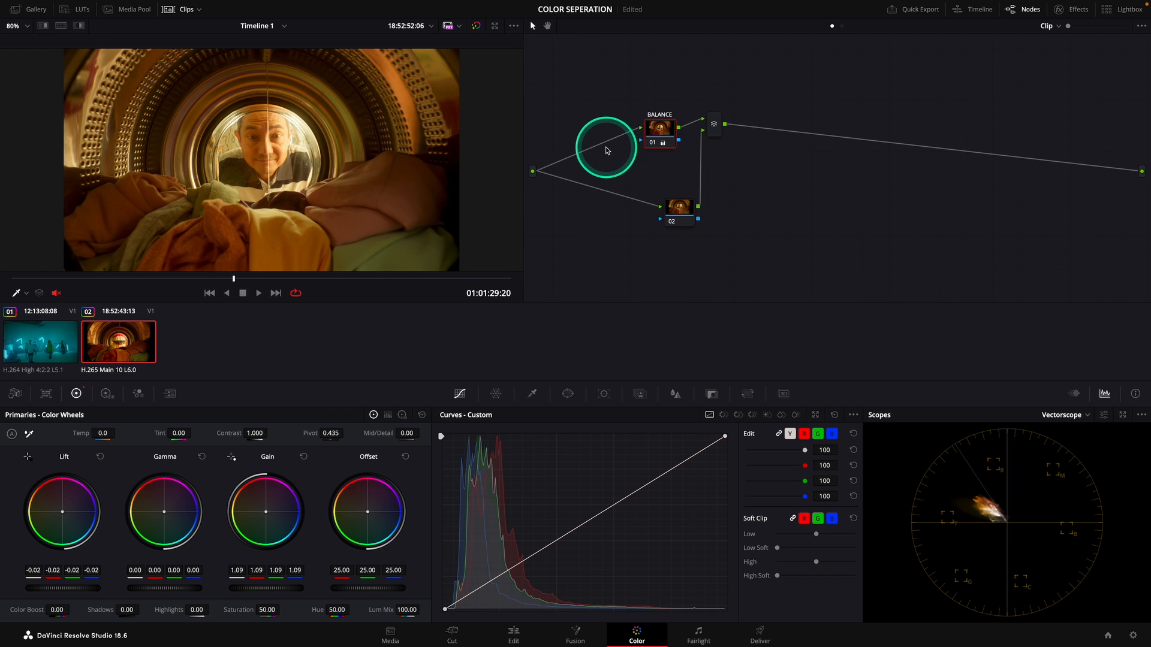
key("ctrl+d")
key("ctrl+d")
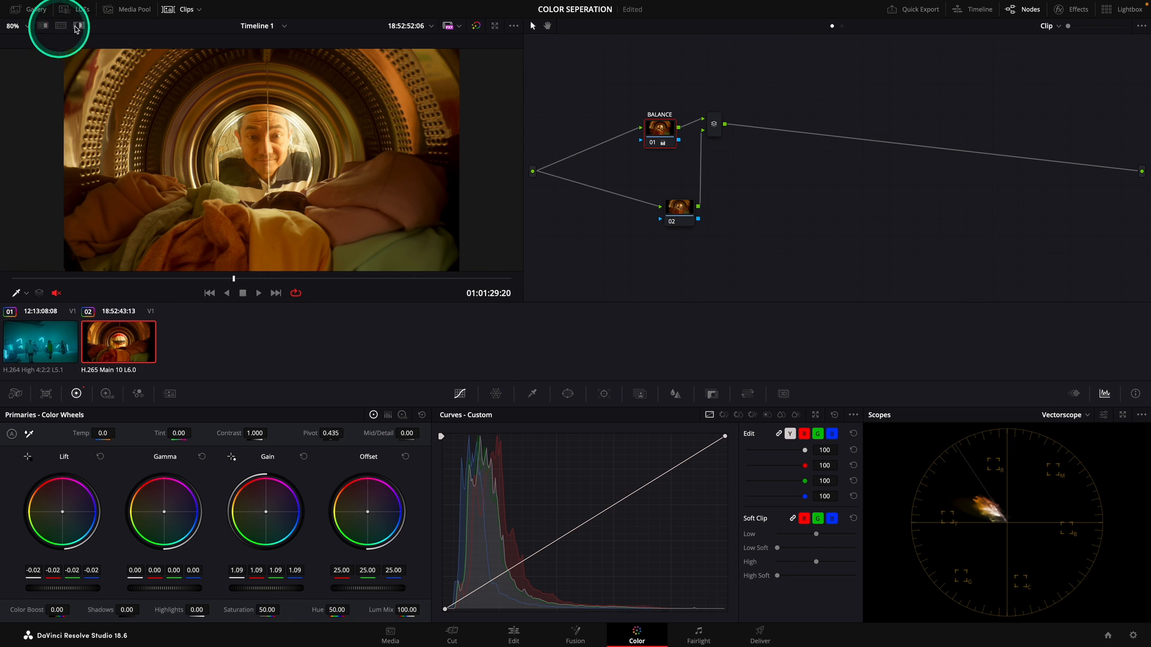
Hide the clip thumbnails and set the color space of node 02 below the BALANCE node to HSV
left_click(182, 9)
left_click(673, 243)
left_click_drag(672, 244, 656, 249)
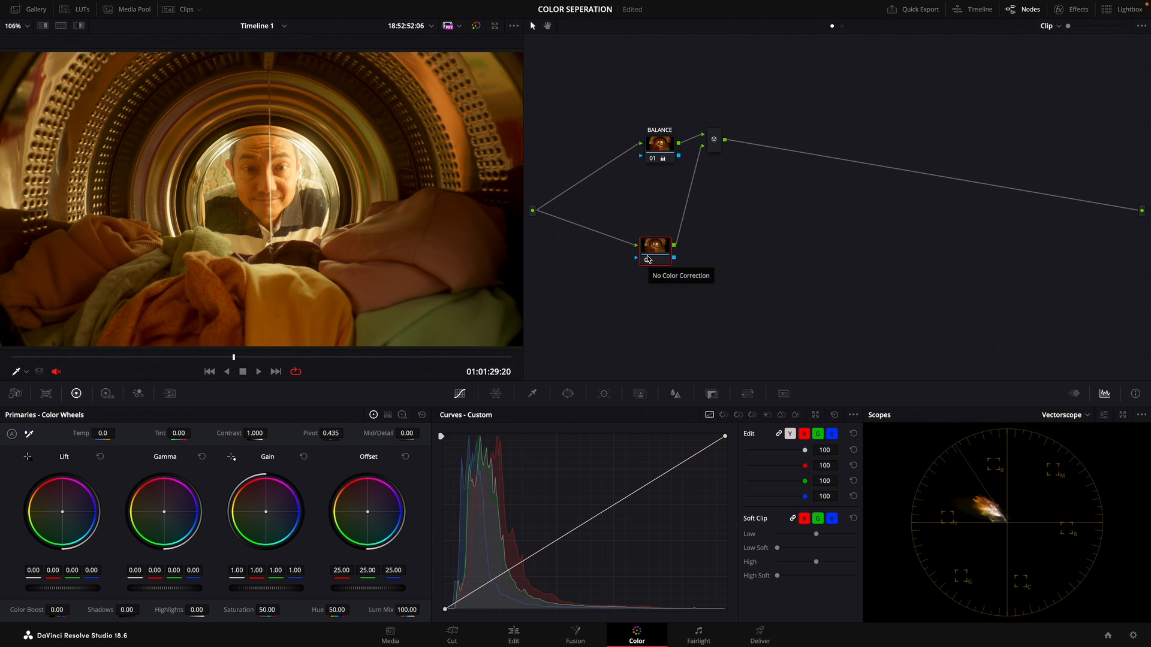
right_click(649, 253)
right_click(655, 247)
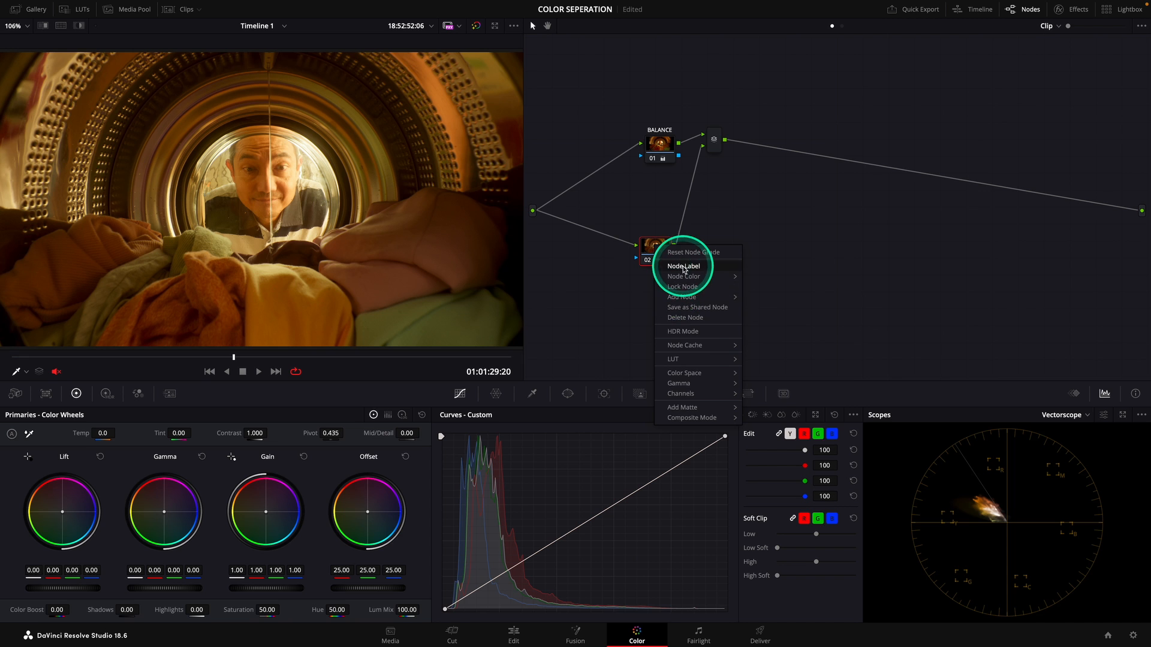
mouse_move(686, 374)
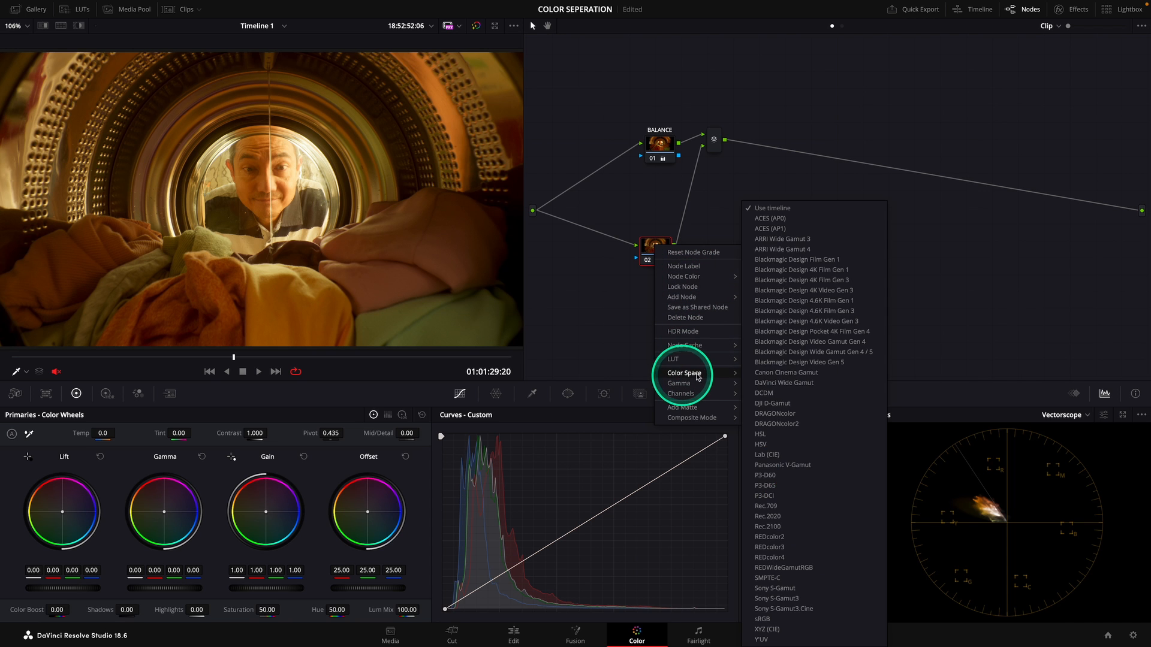
left_click(777, 444)
Turn off the hue and value channels of node 02 so that it affects only saturation
right_click(658, 244)
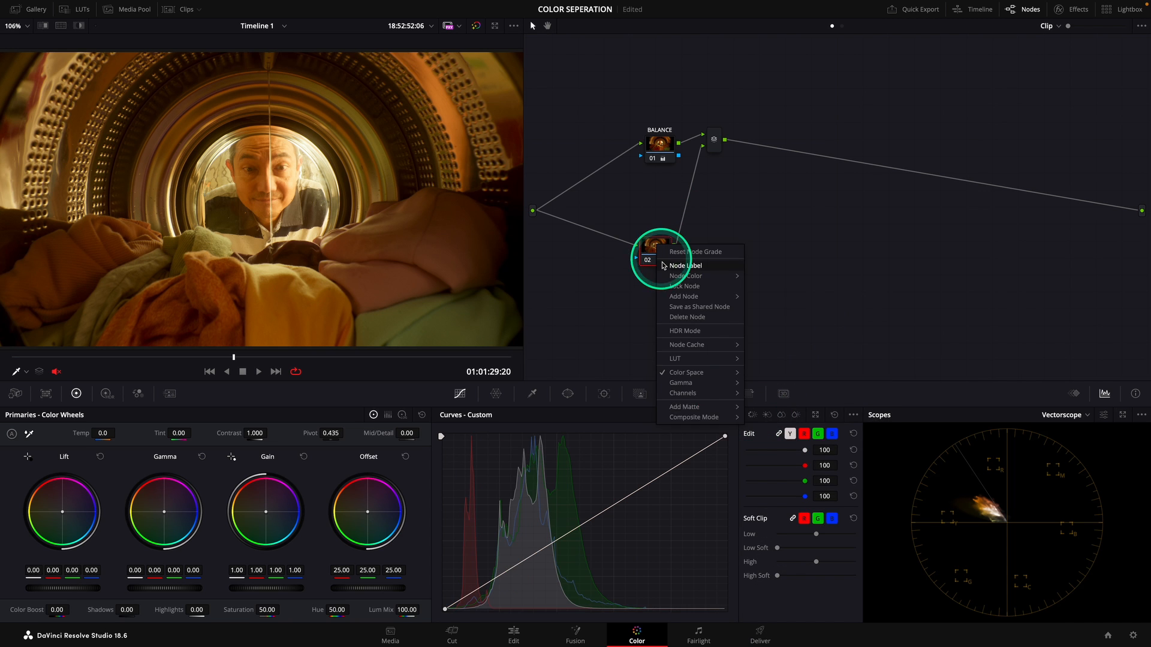
mouse_move(687, 398)
left_click(758, 393)
right_click(655, 254)
left_click(765, 412)
Label the saturation node below BALANCE as HSV
right_click(648, 247)
left_click(670, 262)
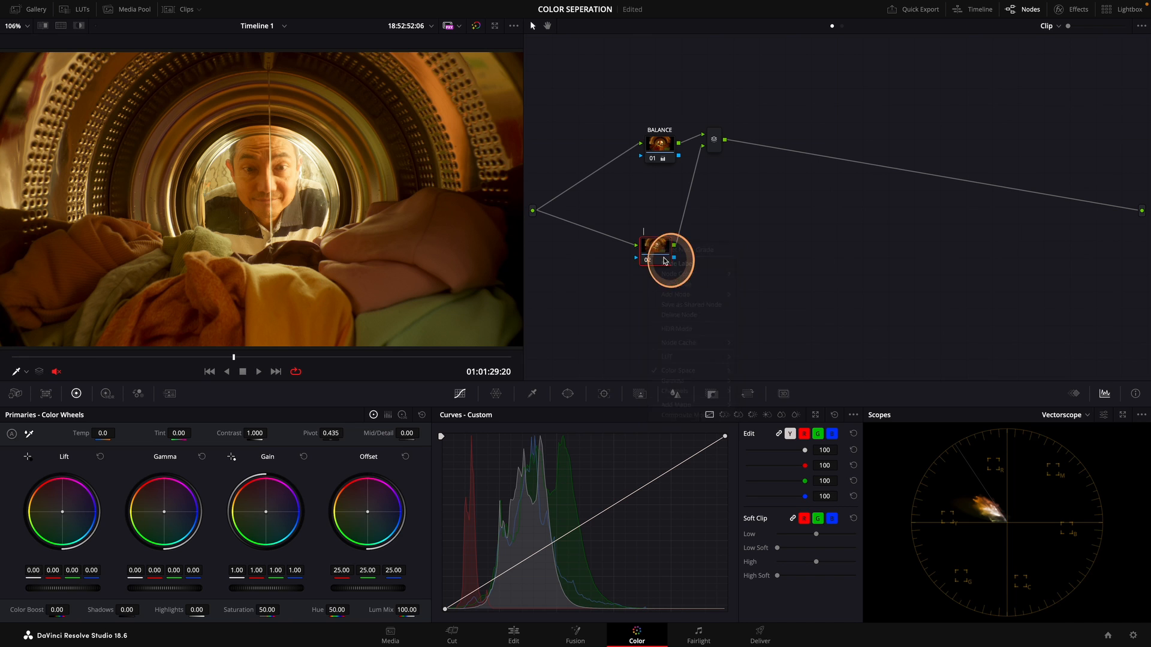
type("HSV")
key("Return")
Add a serial node before the HSV node, place it beside that node and label it HSL
key("shift+s")
left_click_drag(652, 279, 586, 249)
right_click(587, 251)
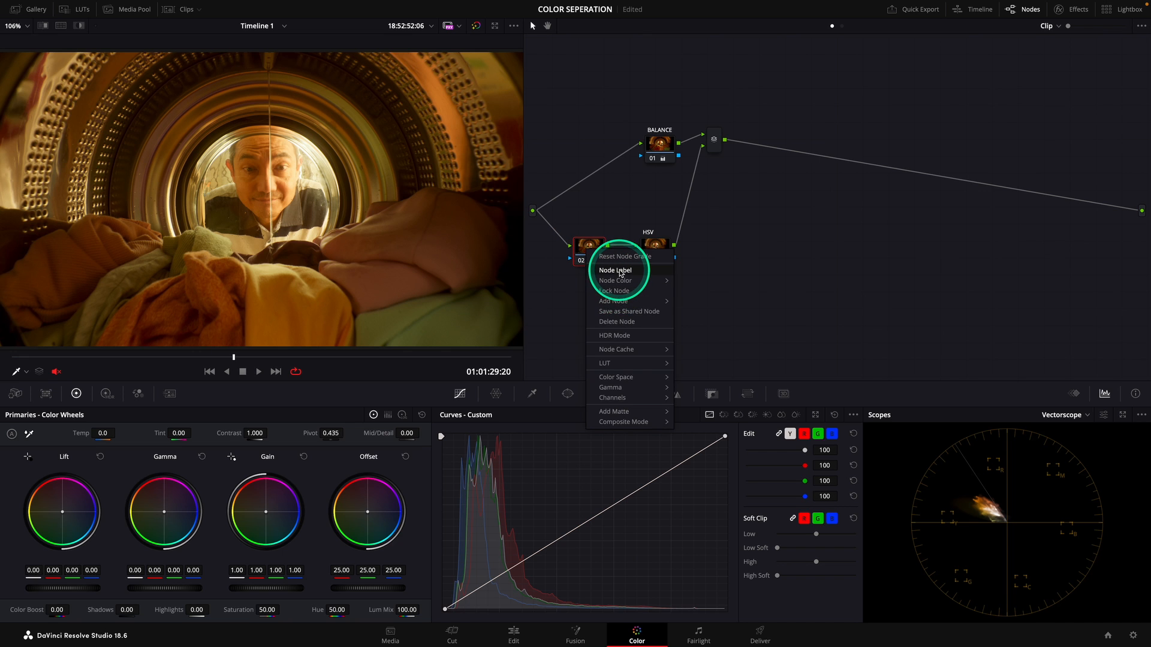
left_click(620, 273)
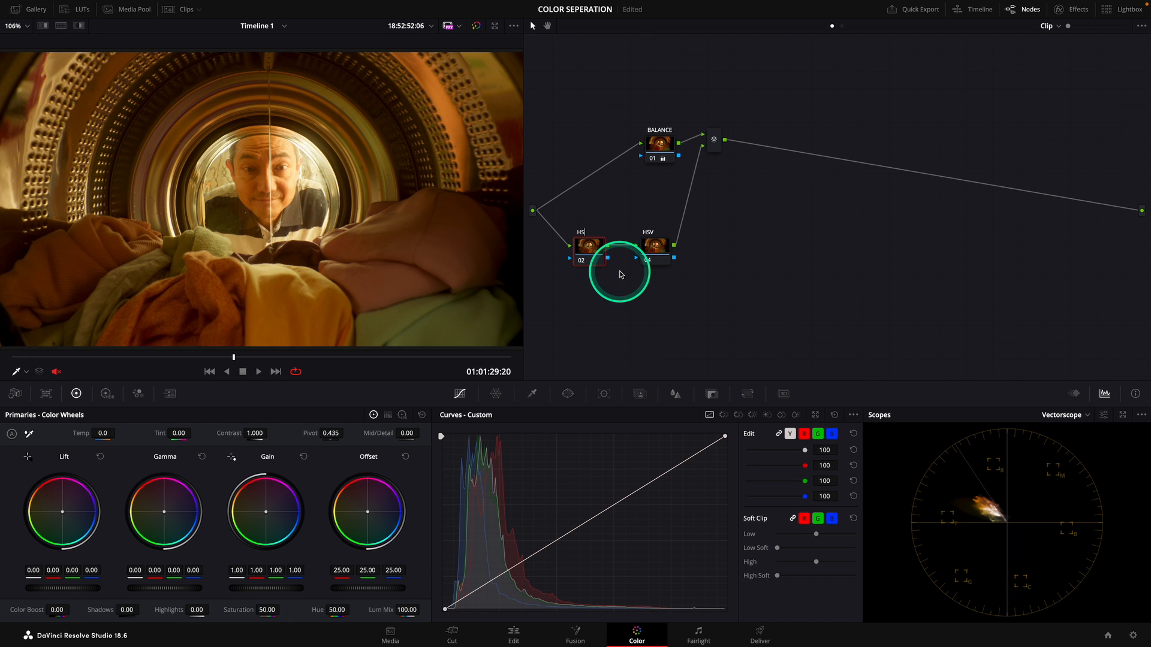
left_click(526, 321)
Set the color space of the HSL node to HSL
left_click(586, 250)
right_click(586, 250)
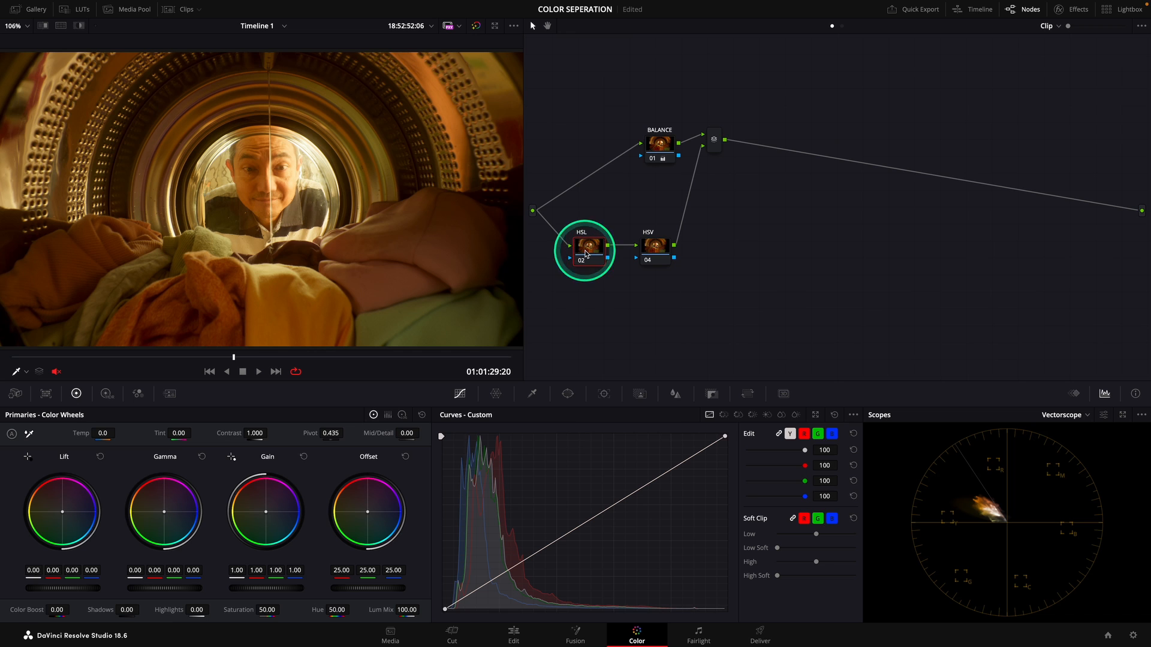
mouse_move(617, 379)
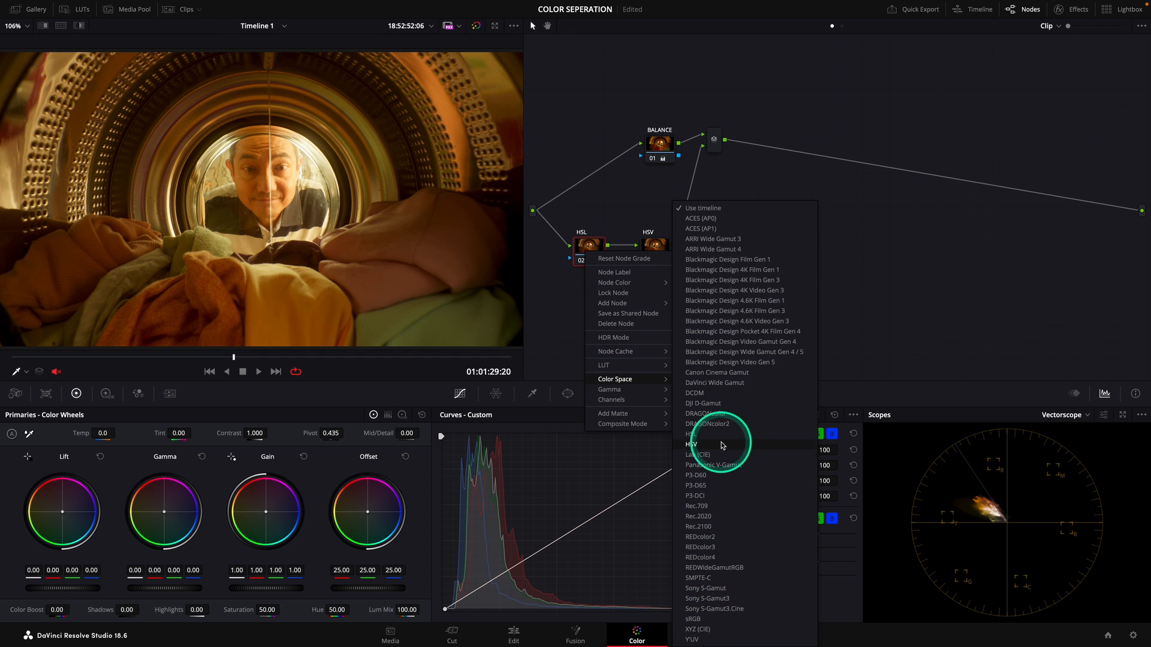
left_click(693, 436)
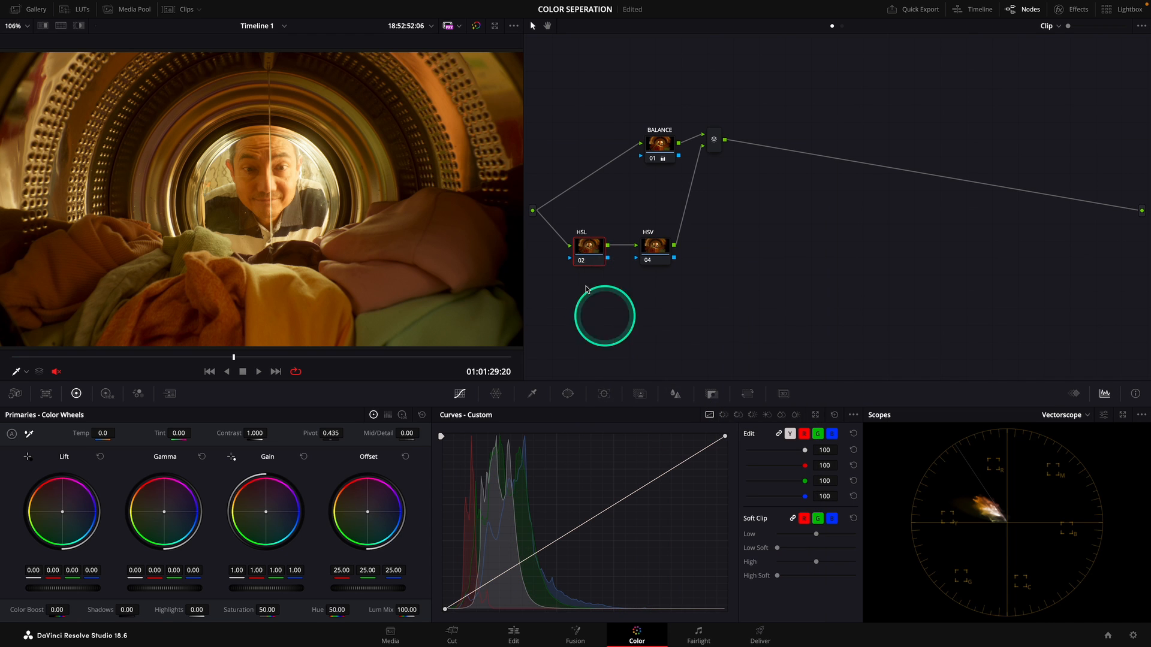
Restrict the HSL node to its saturation channel by turning off its other channels
right_click(588, 240)
mouse_move(645, 389)
left_click(560, 270)
right_click(581, 244)
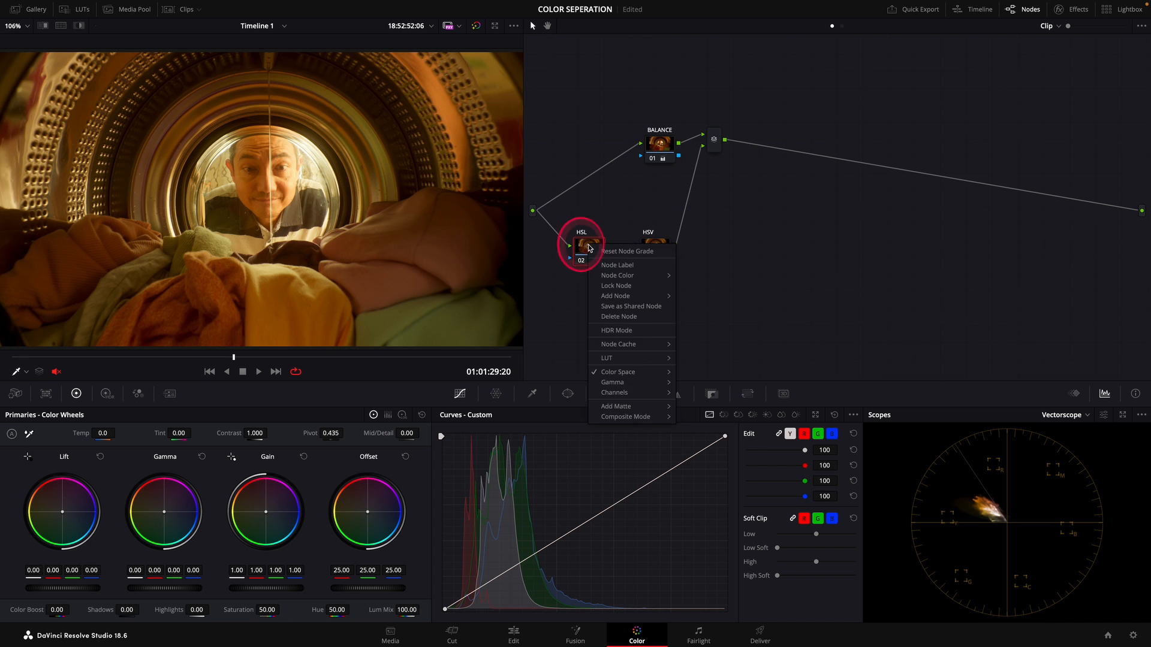
mouse_move(622, 393)
left_click(693, 413)
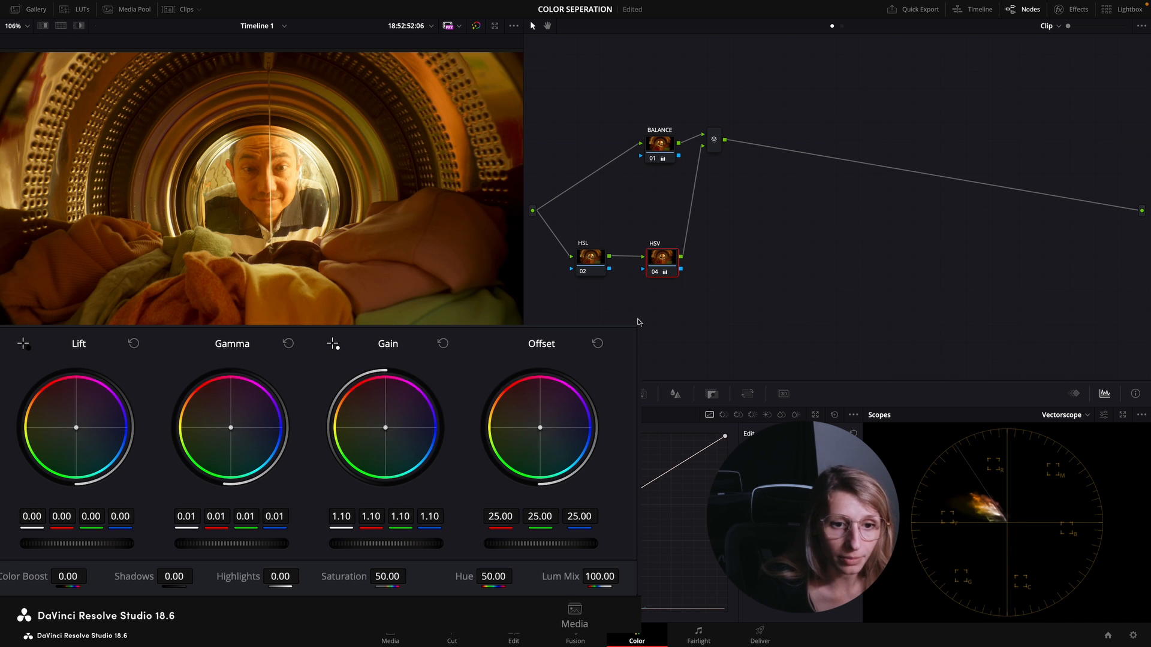
Set the HSL node's gamma to -0.04, and view the picture full screen with the HSL and HSV nodes selected
left_click(591, 262)
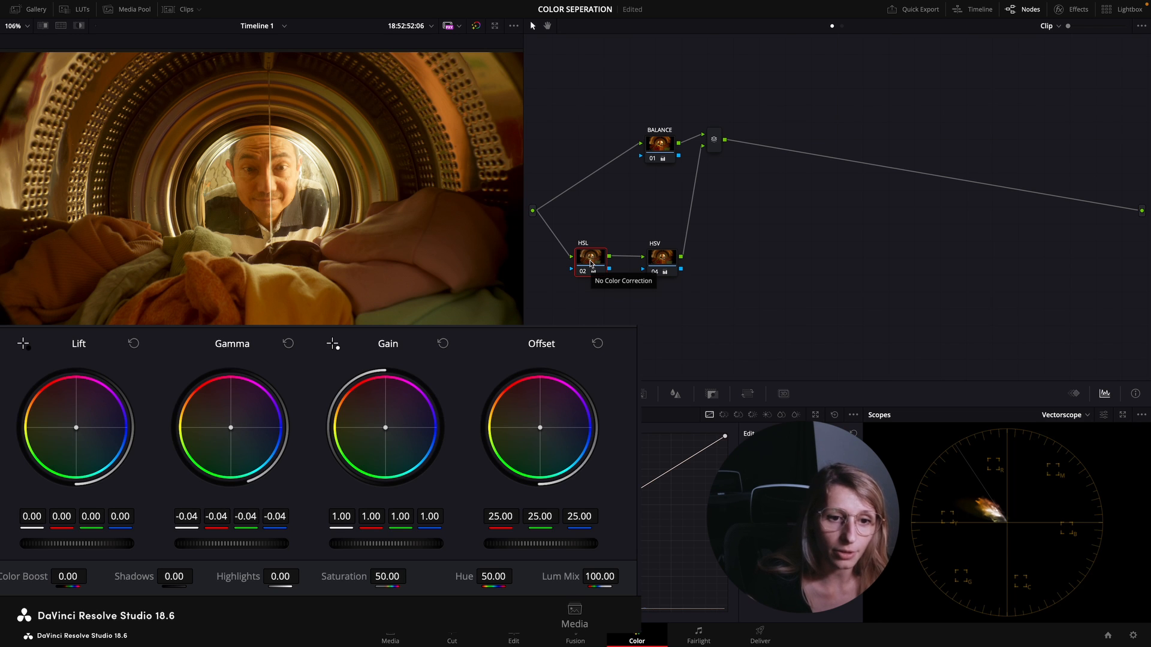
left_click_drag(711, 301, 490, 206)
key("super+f")
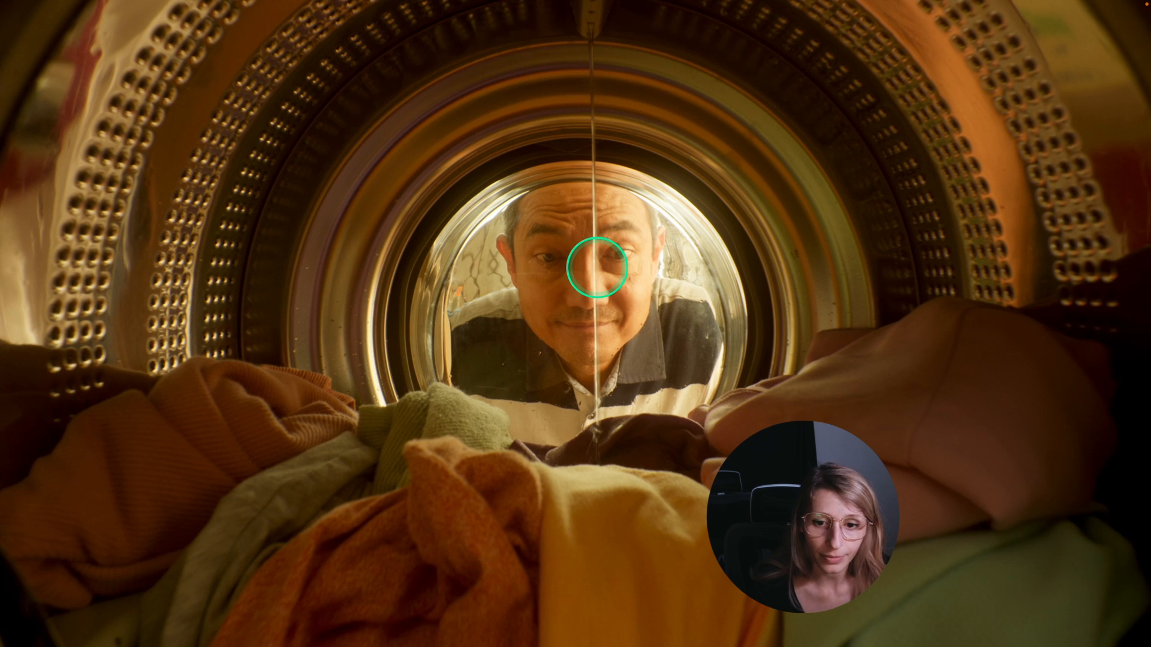